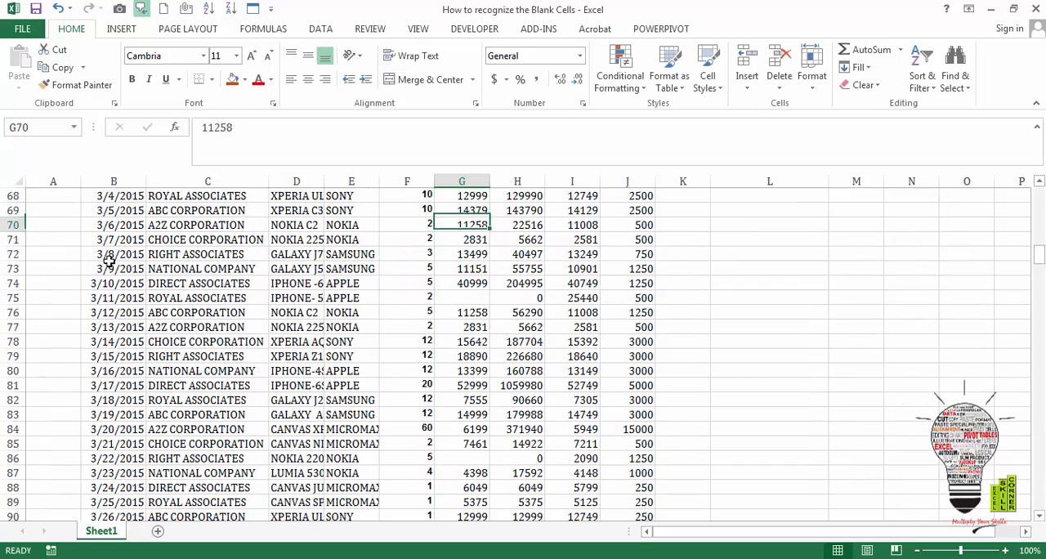
# - Examine the RATE column for blank cells and review the three listed methods for finding them
pyautogui.hotkey('ctrl', 'Down')
pyautogui.hotkey('ctrl', 'Down')
pyautogui.press('Up')
pyautogui.press('Down')
pyautogui.press('Down')
pyautogui.press('Down')
pyautogui.press('Down')
pyautogui.press('Down')
pyautogui.press('Down')
pyautogui.press('Down')
pyautogui.press('Down')
pyautogui.press('Down')
pyautogui.press('Down')
pyautogui.press('Down')
pyautogui.press('Down')
pyautogui.press('Down')
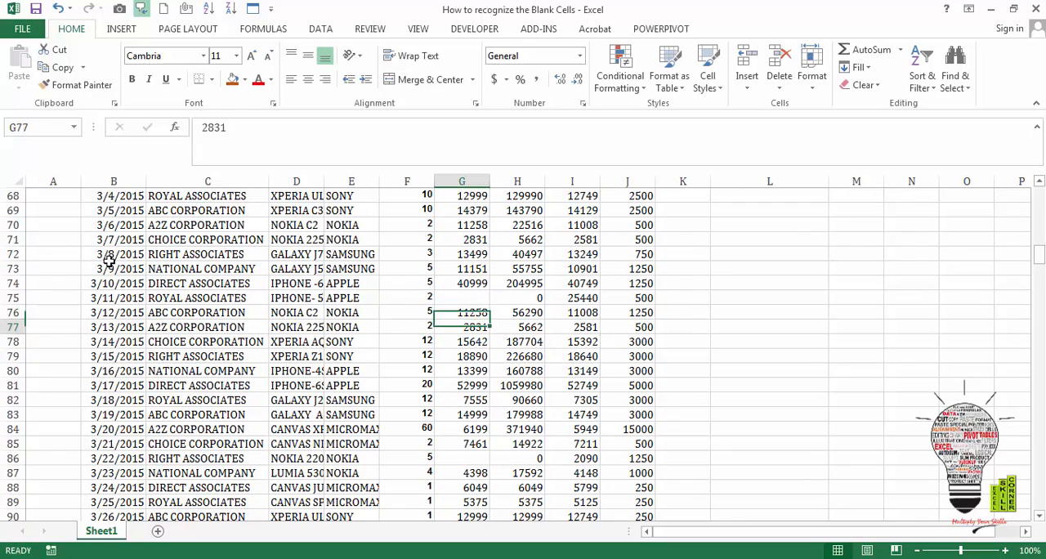
pyautogui.press('Up')
pyautogui.press('Up')
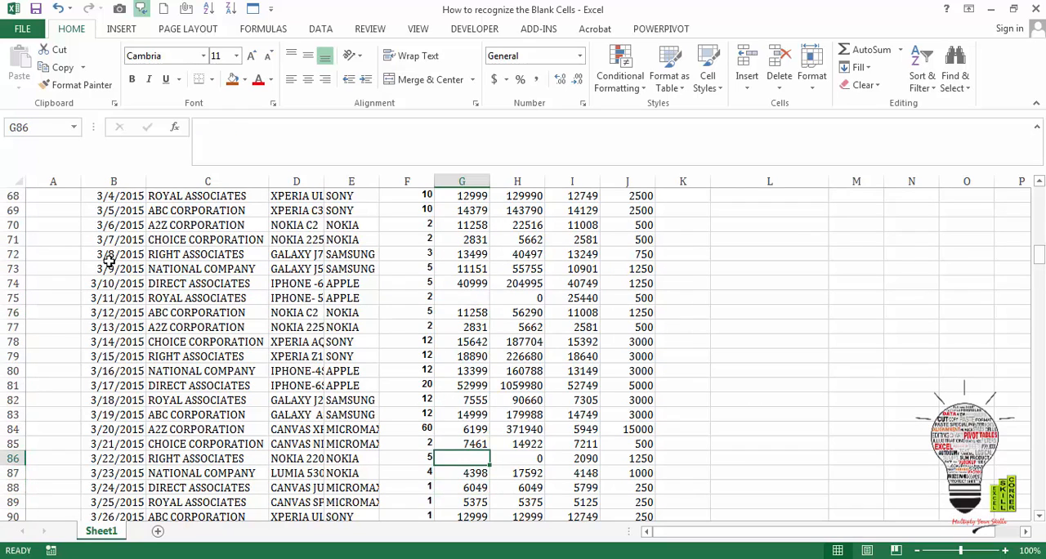
pyautogui.press('Left')
pyautogui.hotkey('ctrl', 'Left')
pyautogui.press('Left')
pyautogui.press('Right')
pyautogui.hotkey('ctrl', 'Up')
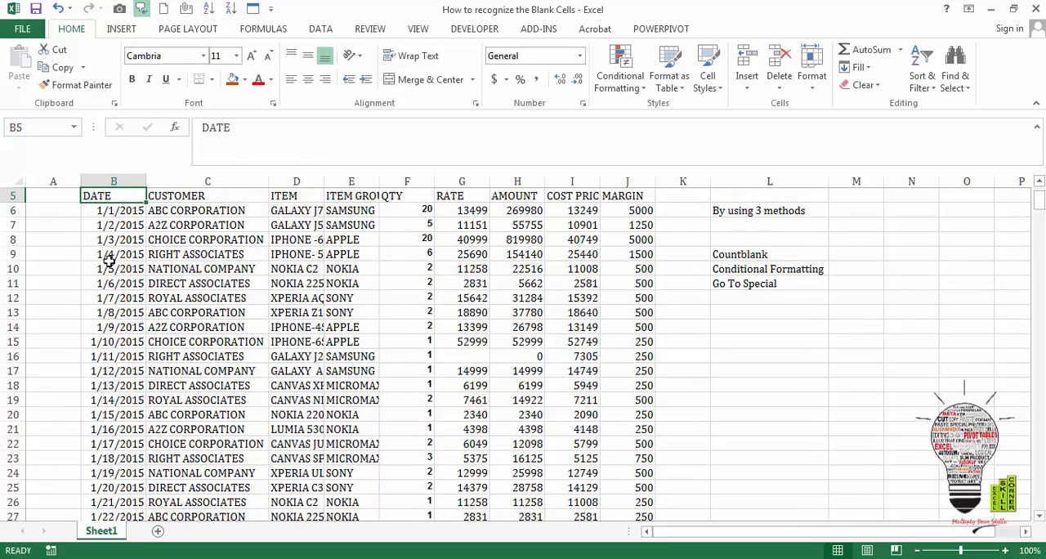
pyautogui.click(760, 258)
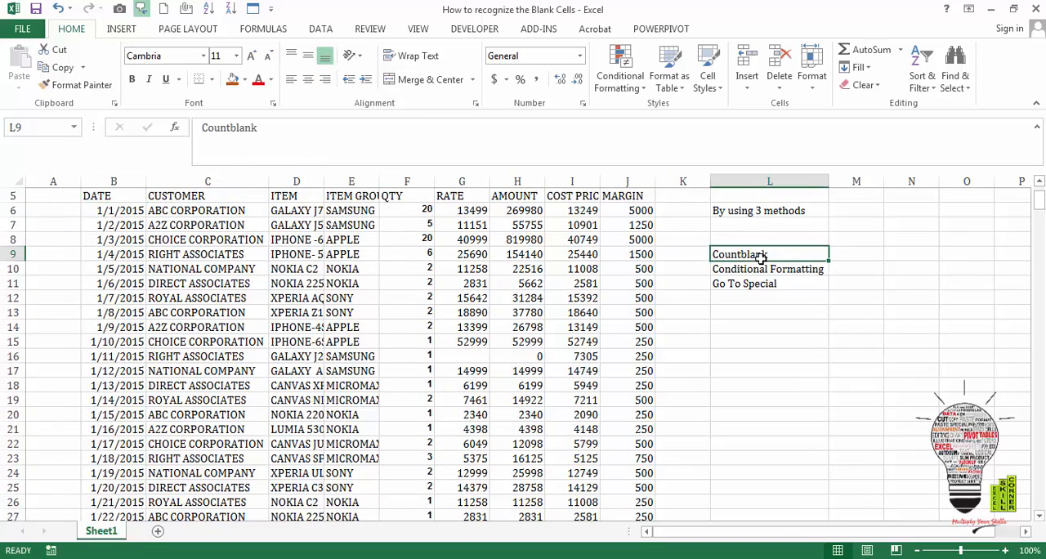
pyautogui.press('Down')
pyautogui.press('Down')
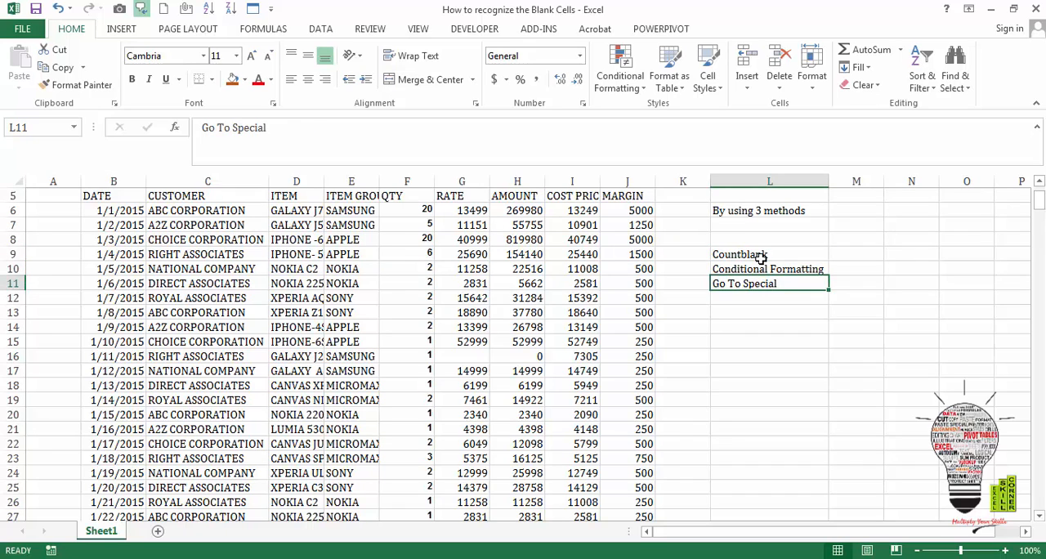
pyautogui.press('Up')
pyautogui.press('Up')
# - Count the blank cells of the table range B5:J370 in cell M9 with a COUNTBLANK formula
pyautogui.press('Right')
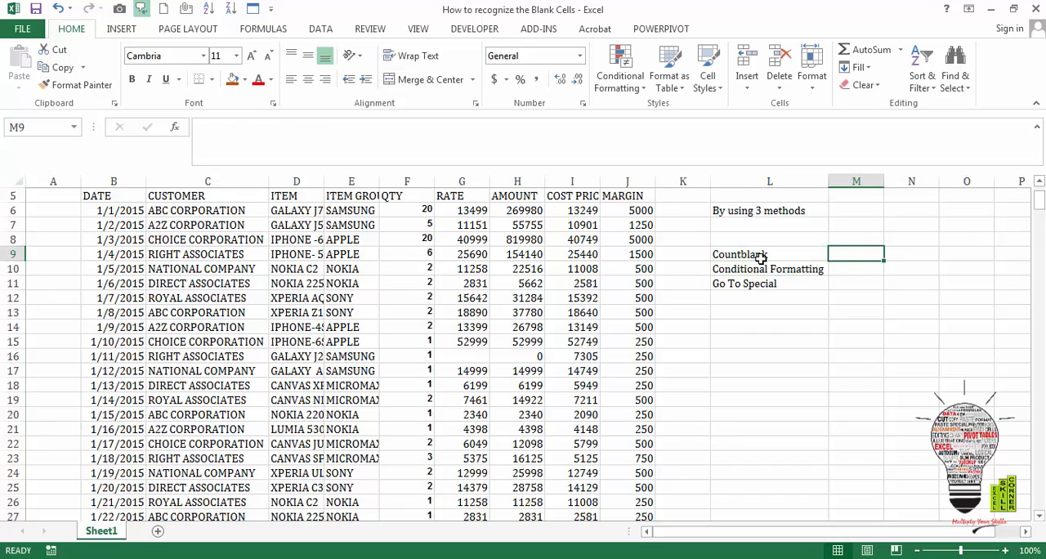
pyautogui.write('=count')
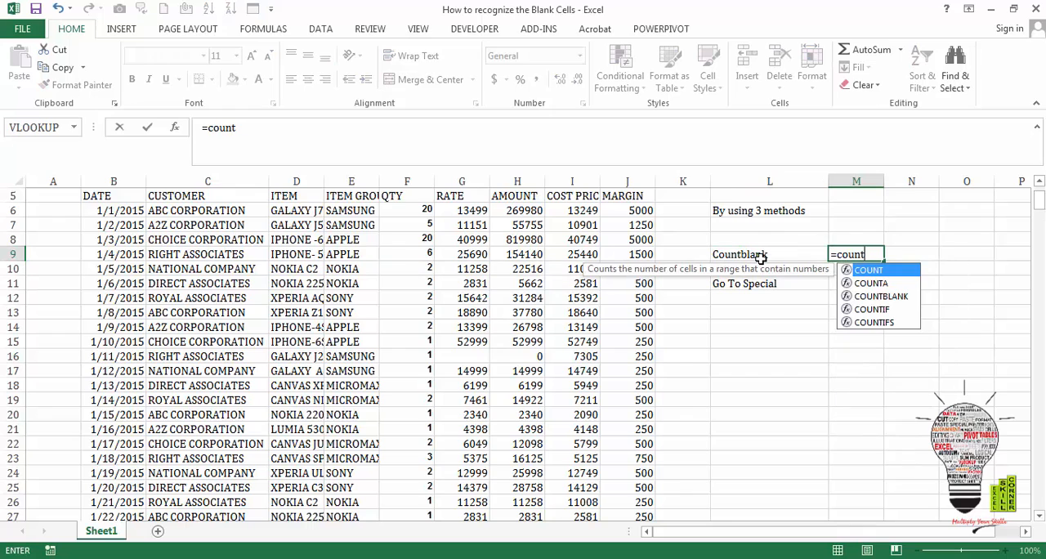
pyautogui.write('blank')
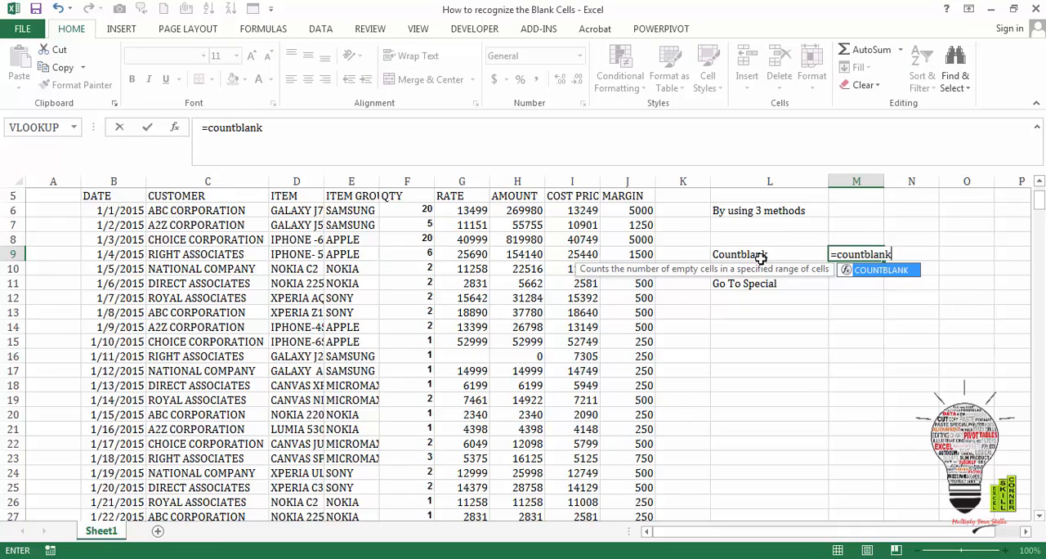
pyautogui.write('(')
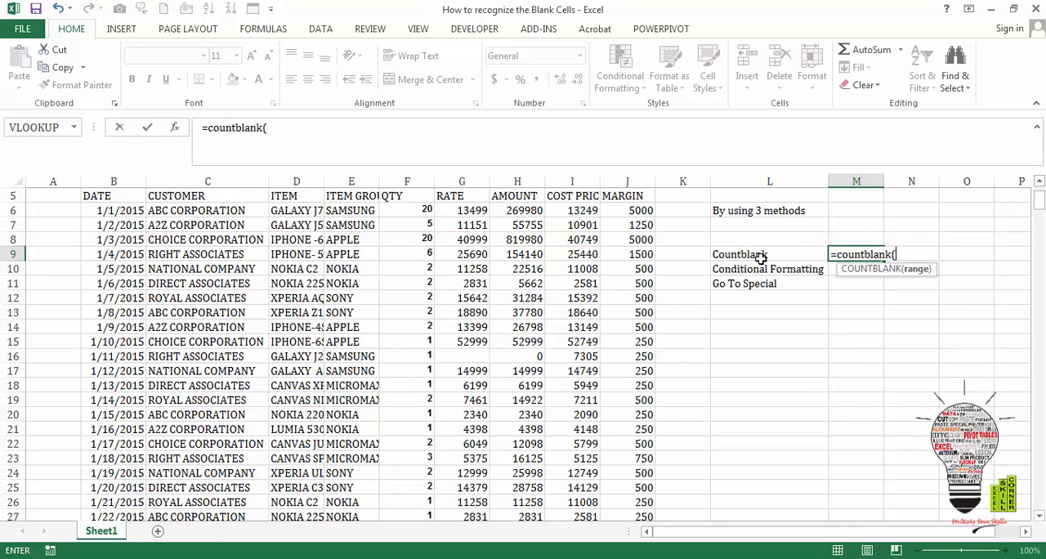
pyautogui.click(112, 196)
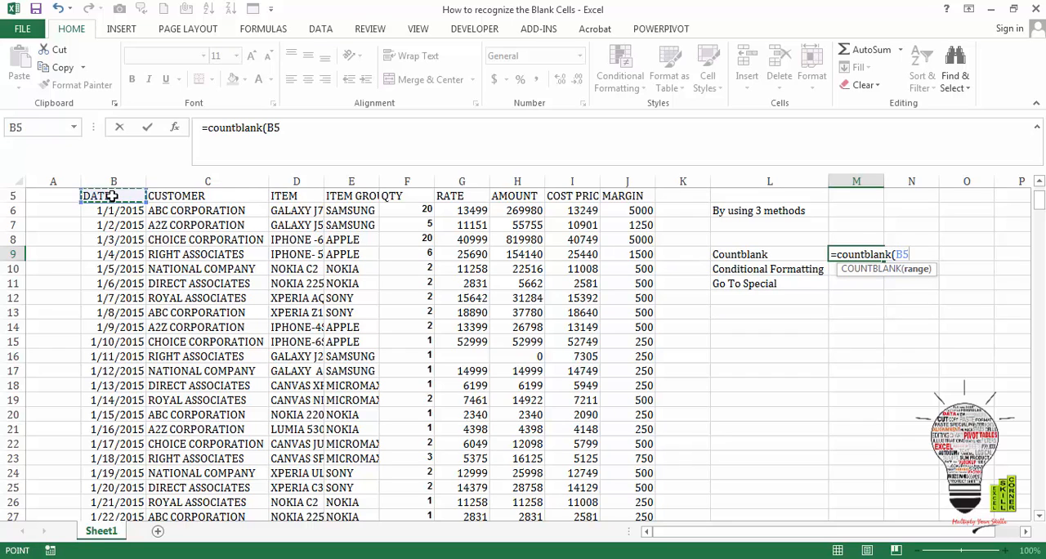
pyautogui.hotkey('shift', 'Right')
pyautogui.hotkey('ctrl', 'shift', 'Right')
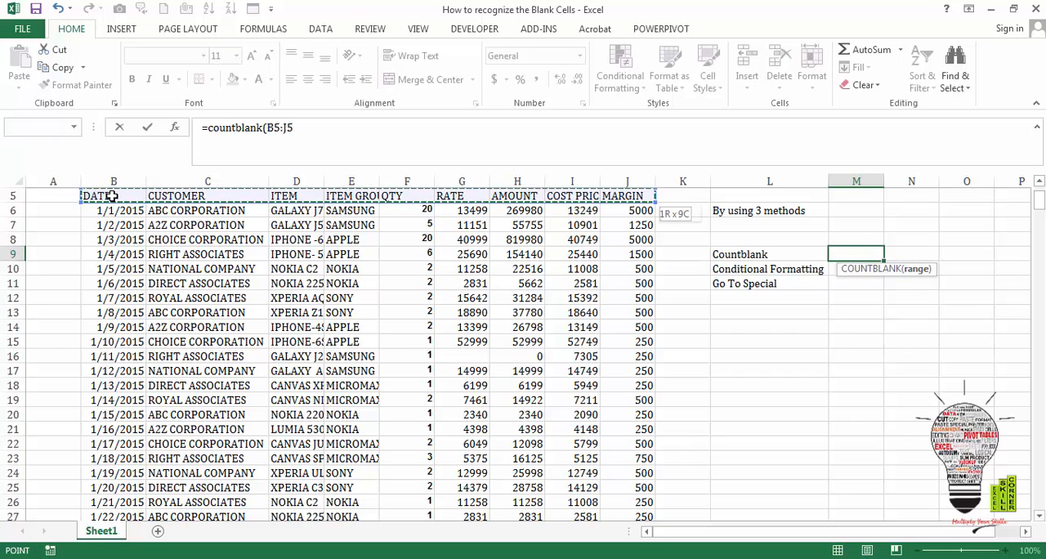
pyautogui.hotkey('ctrl', 'shift', 'Down')
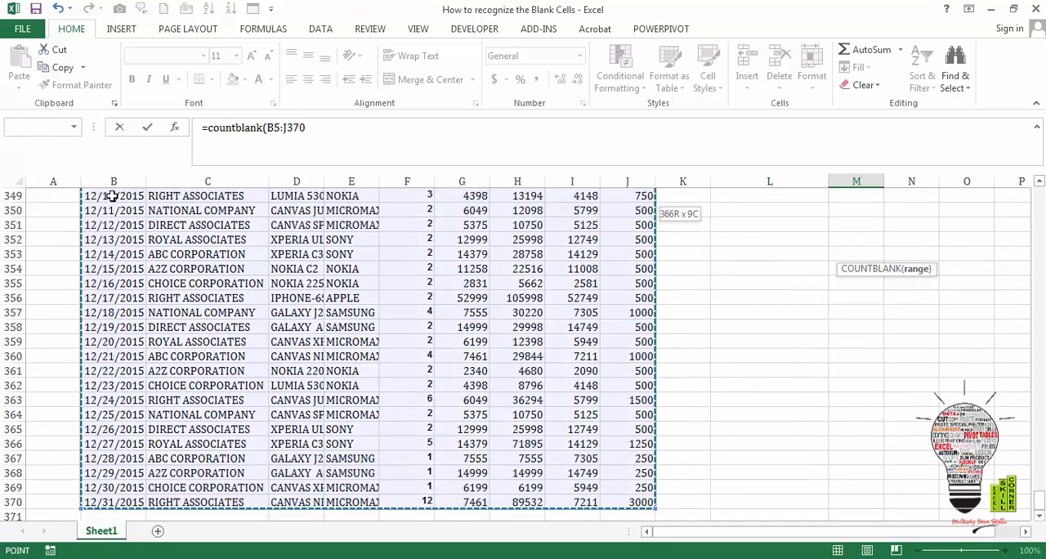
pyautogui.write(')')
pyautogui.hotkey('ctrl', 'Return')
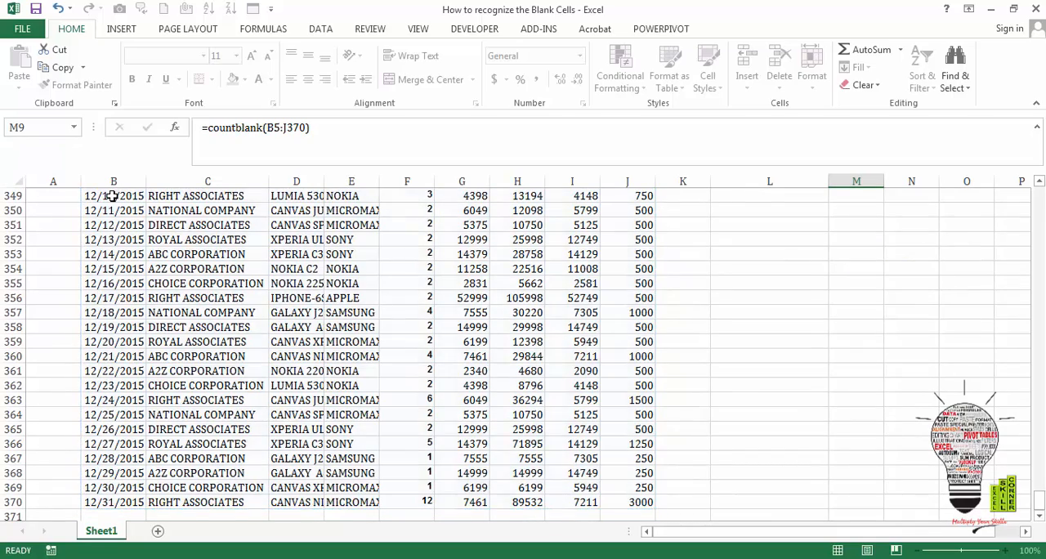
pyautogui.press('Return')
pyautogui.press('Up')
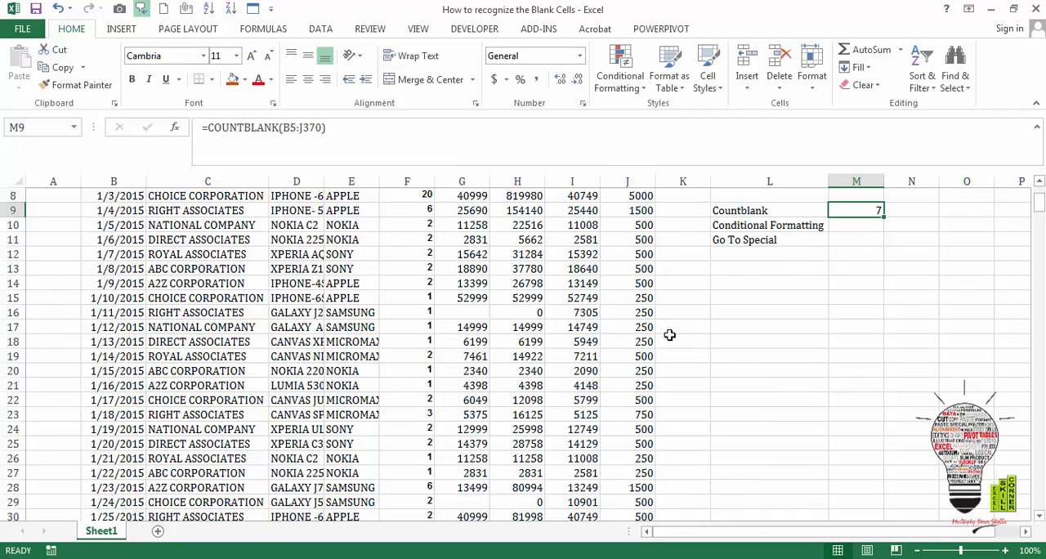
# - Look over the upper rows of the table and go to the Conditional Formatting entry in the methods list
pyautogui.click(554, 273)
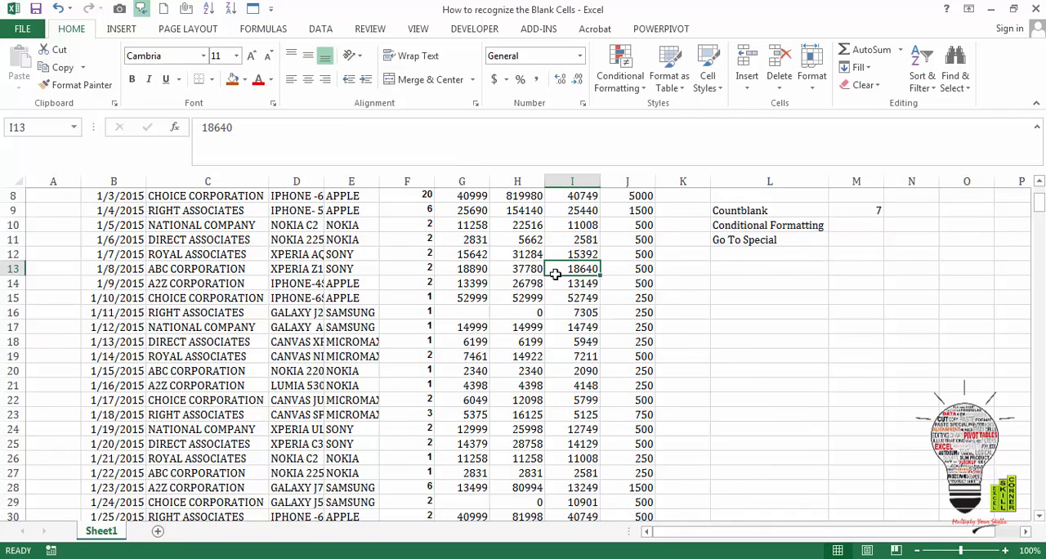
pyautogui.press('Up')
pyautogui.press('Up')
pyautogui.press('Up')
pyautogui.press('Up')
pyautogui.press('Up')
pyautogui.press('Up')
pyautogui.press('Up')
pyautogui.press('Up')
pyautogui.press('Up')
pyautogui.press('Up')
pyautogui.press('Up')
pyautogui.press('Up')
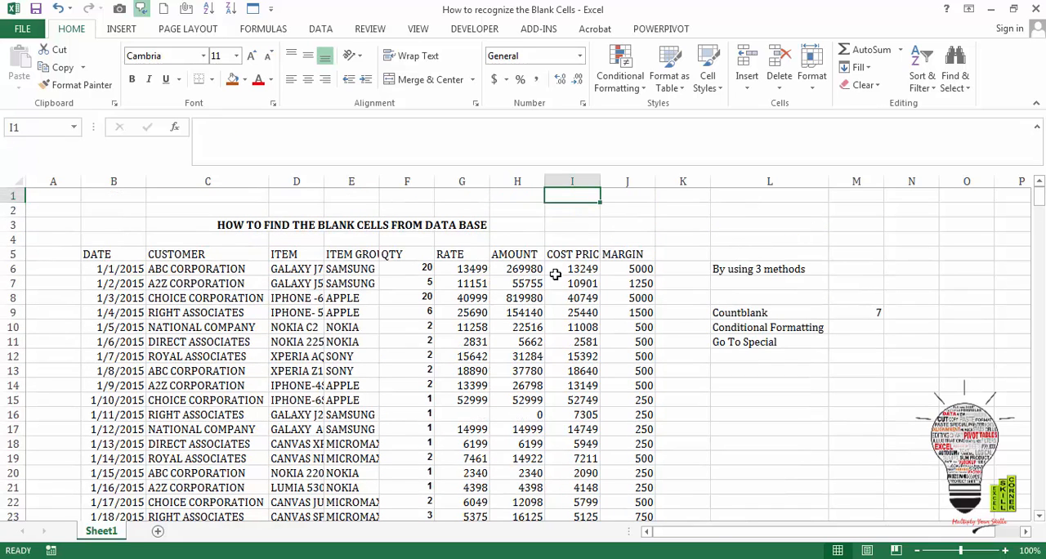
pyautogui.press('Down')
pyautogui.press('Down')
pyautogui.press('Down')
pyautogui.press('Down')
pyautogui.press('Down')
pyautogui.press('Left')
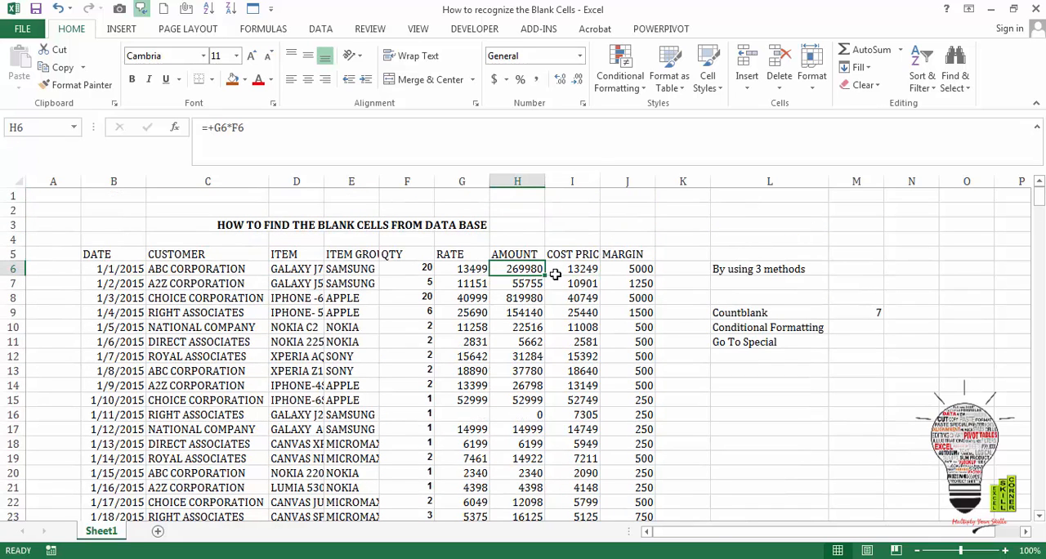
pyautogui.press('Down')
pyautogui.press('Right')
pyautogui.press('Right')
pyautogui.press('Down')
pyautogui.press('Right')
pyautogui.press('Down')
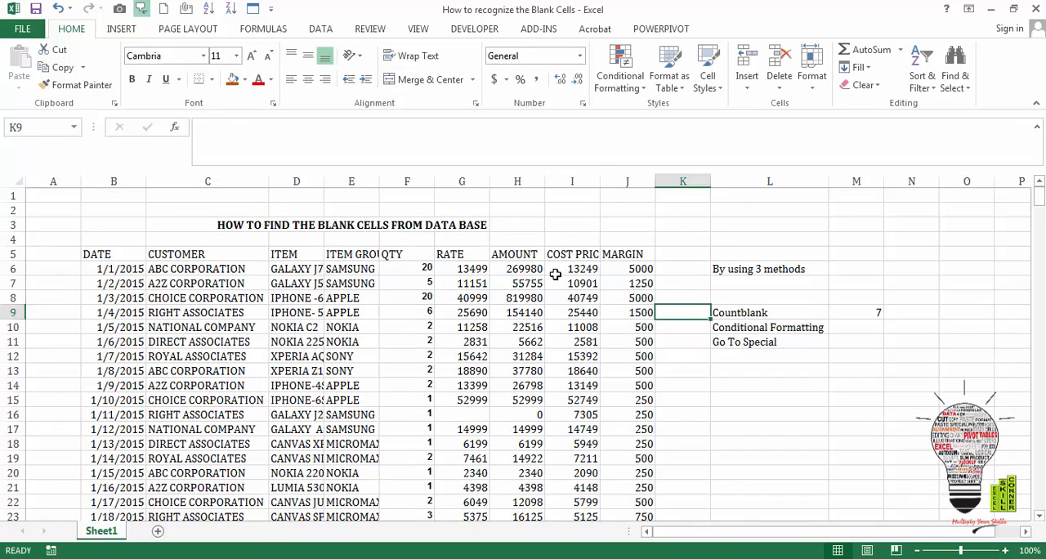
pyautogui.press('Right')
pyautogui.press('Right')
pyautogui.press('Down')
pyautogui.press('Left')
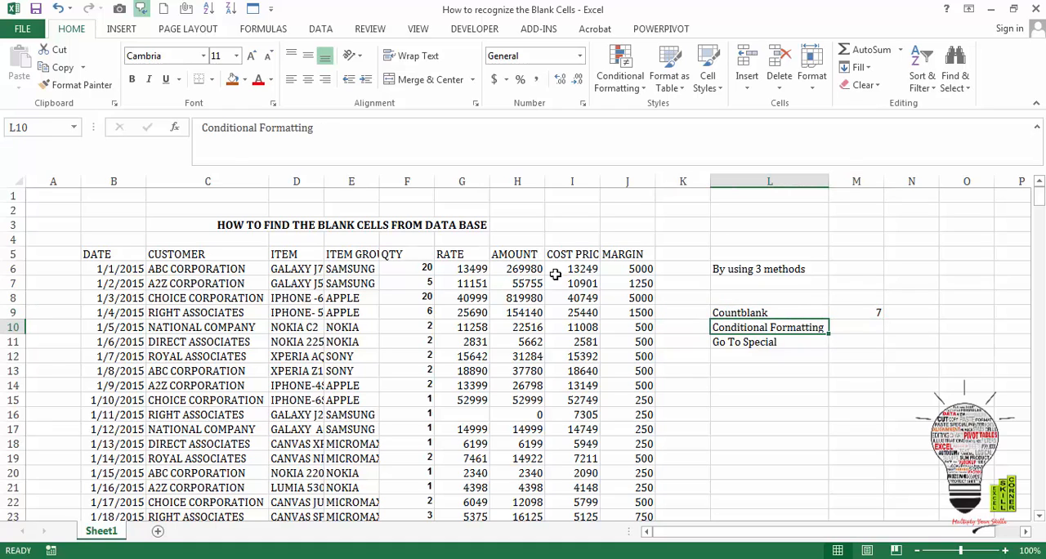
# - Create a conditional formatting rule for the table range B5:J370 that formats only cells containing Blanks
pyautogui.click(107, 255)
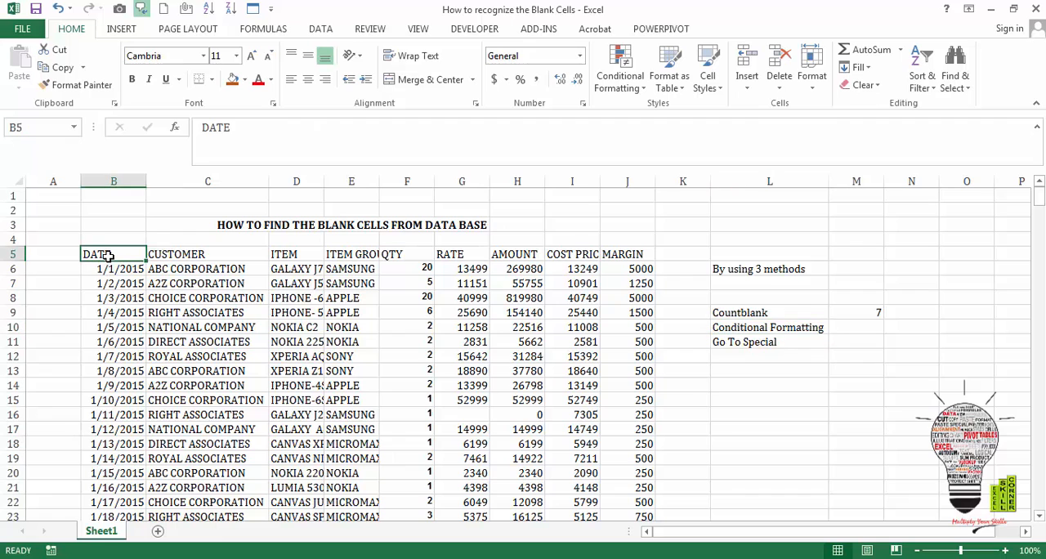
pyautogui.hotkey('ctrl', 'shift', 'Right')
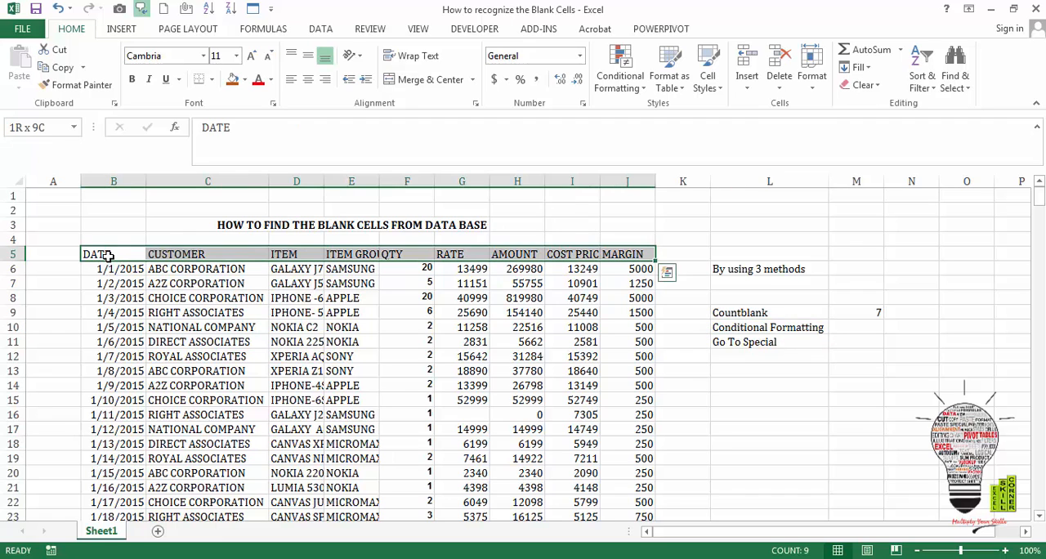
pyautogui.hotkey('ctrl', 'shift', 'Down')
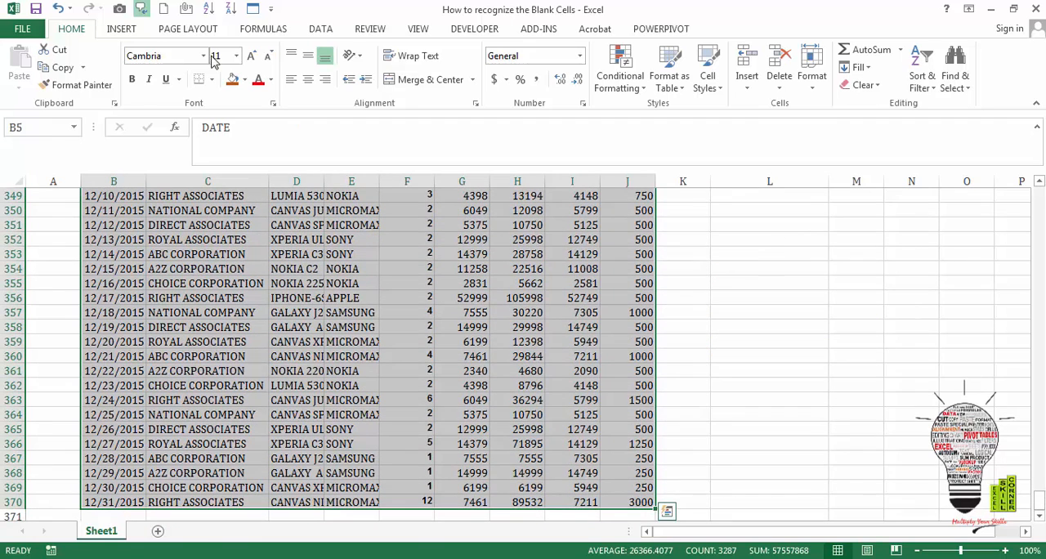
pyautogui.click(643, 87)
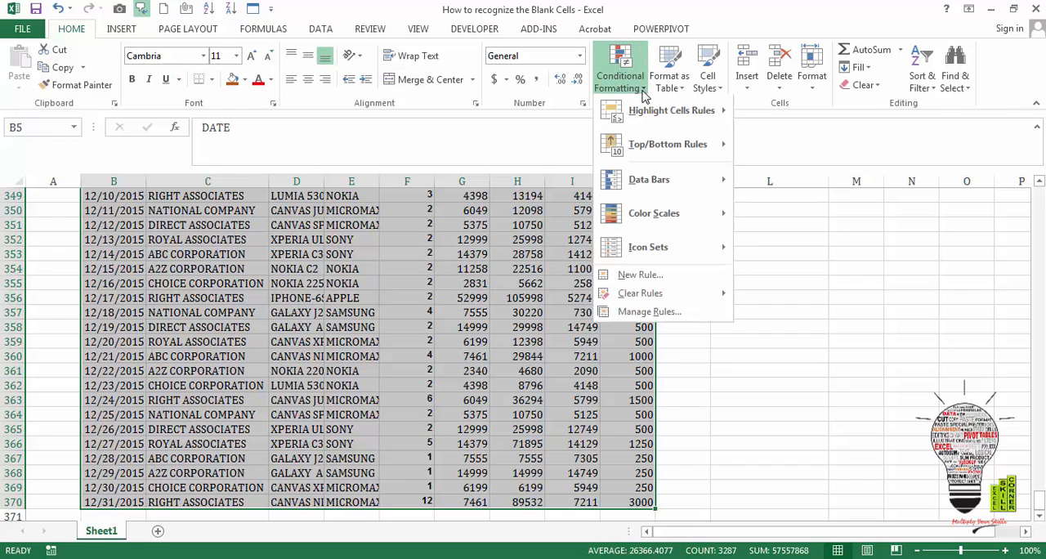
pyautogui.click(661, 276)
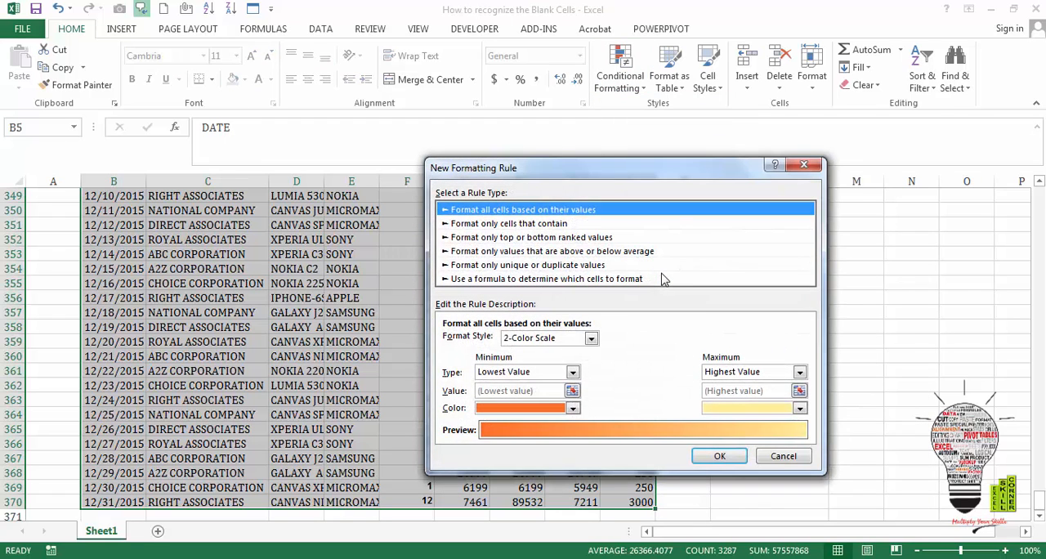
pyautogui.click(569, 265)
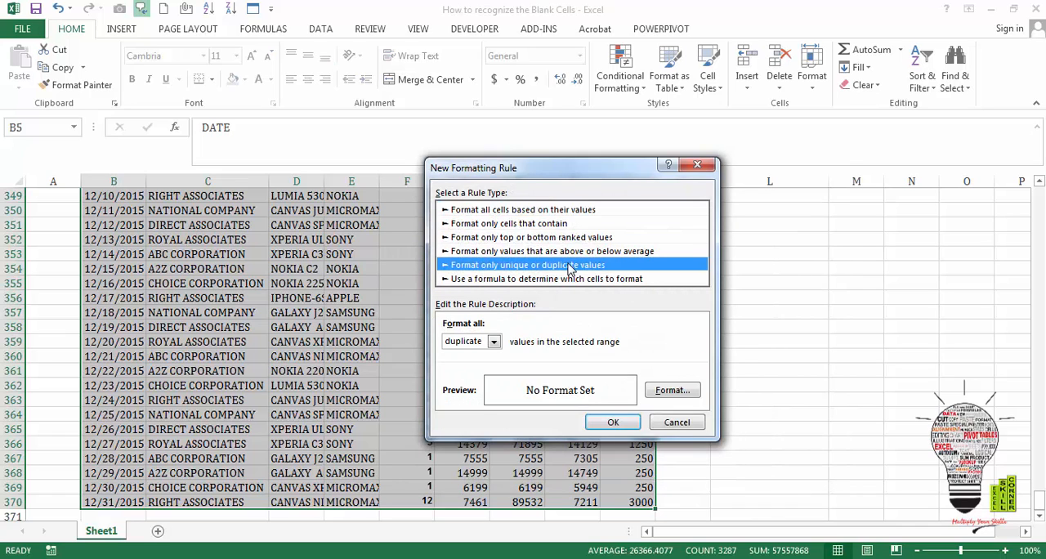
pyautogui.press('Up')
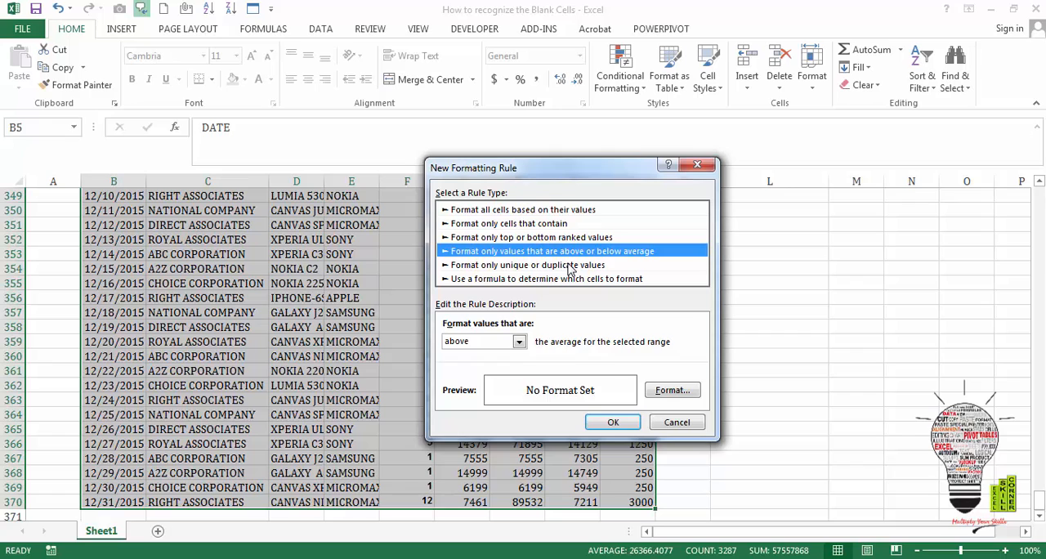
pyautogui.press('Up')
pyautogui.press('Up')
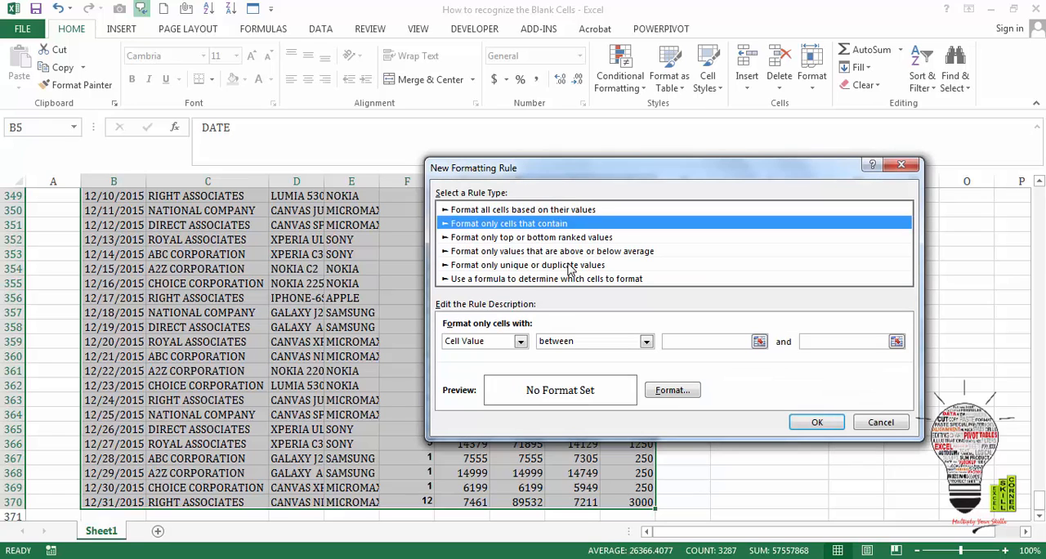
pyautogui.click(520, 343)
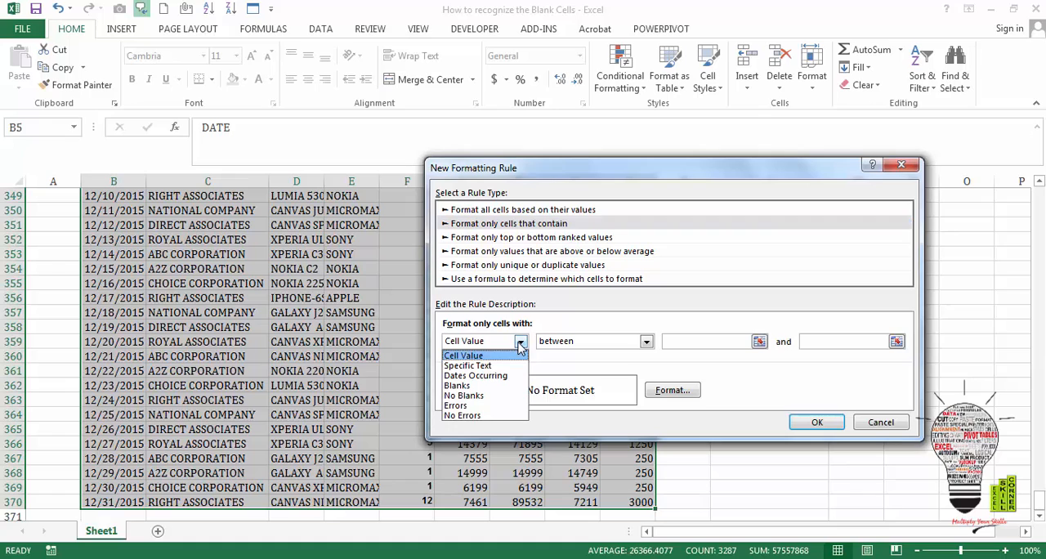
pyautogui.click(495, 387)
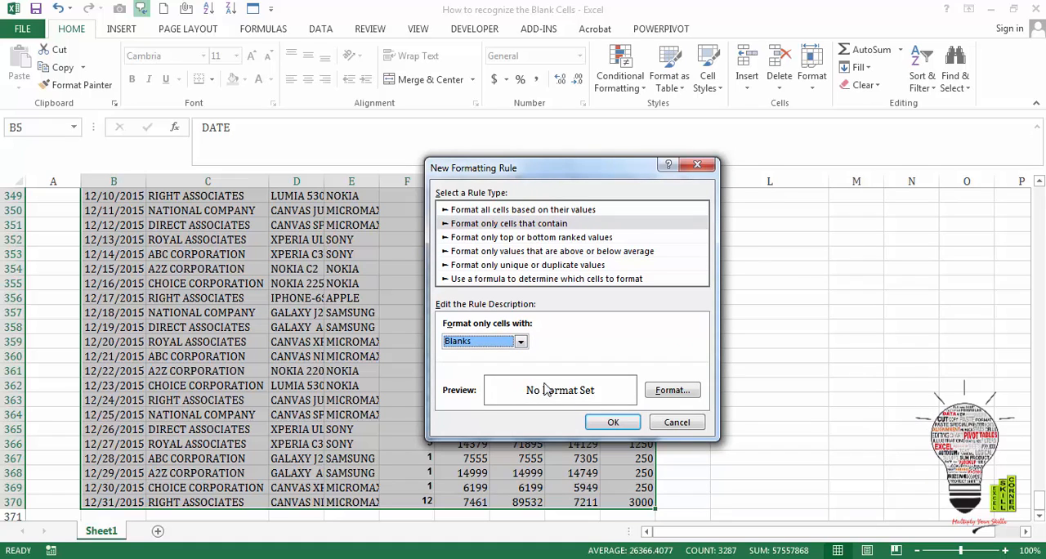
# - Give the blank-cell rule a medium blue background fill and apply it to the table
pyautogui.click(673, 390)
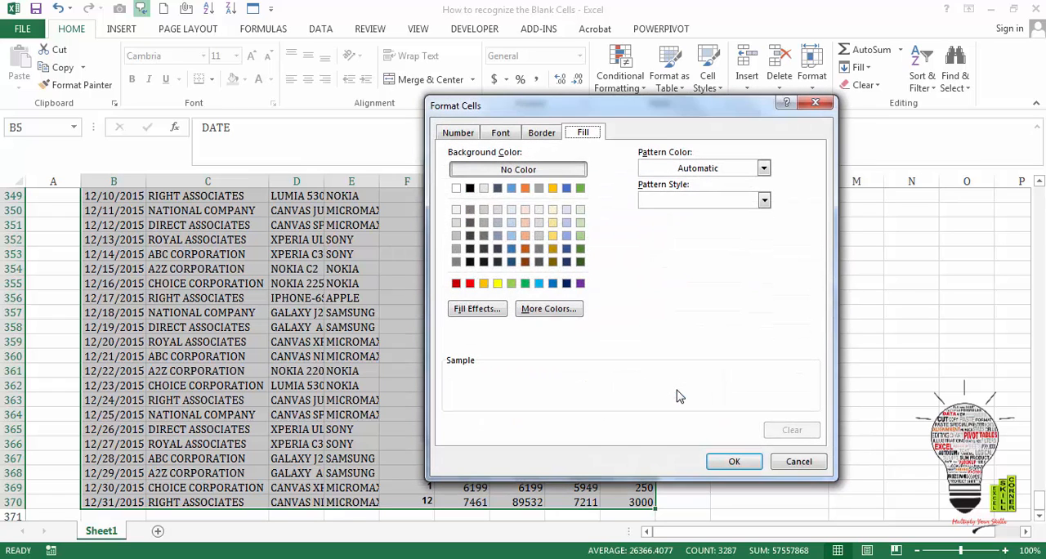
pyautogui.click(511, 249)
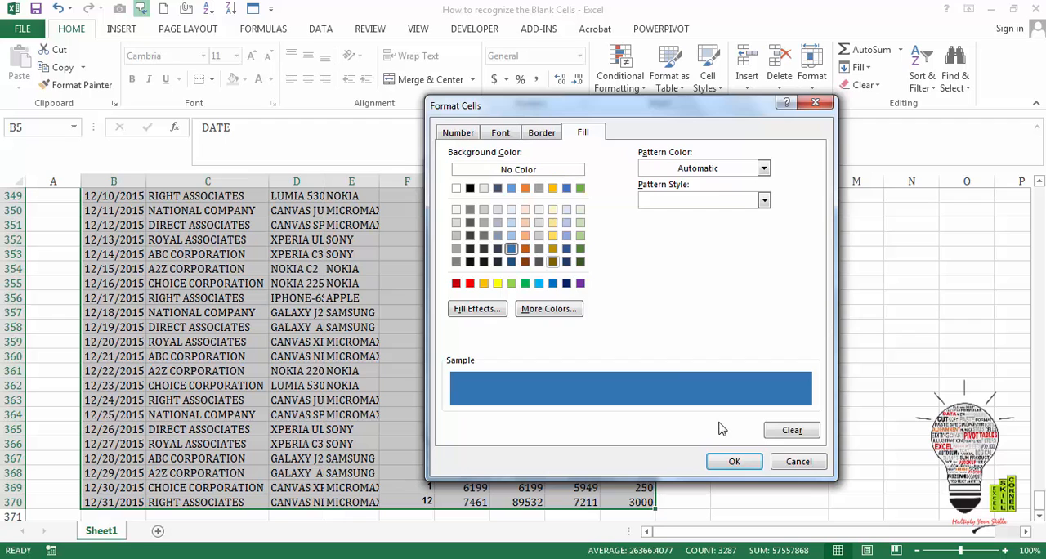
pyautogui.click(730, 462)
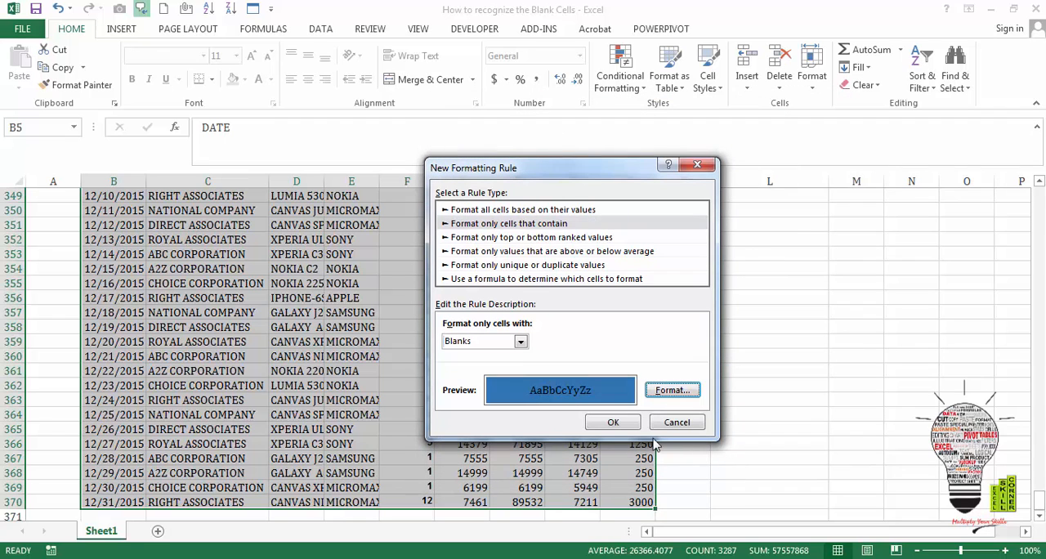
pyautogui.click(615, 422)
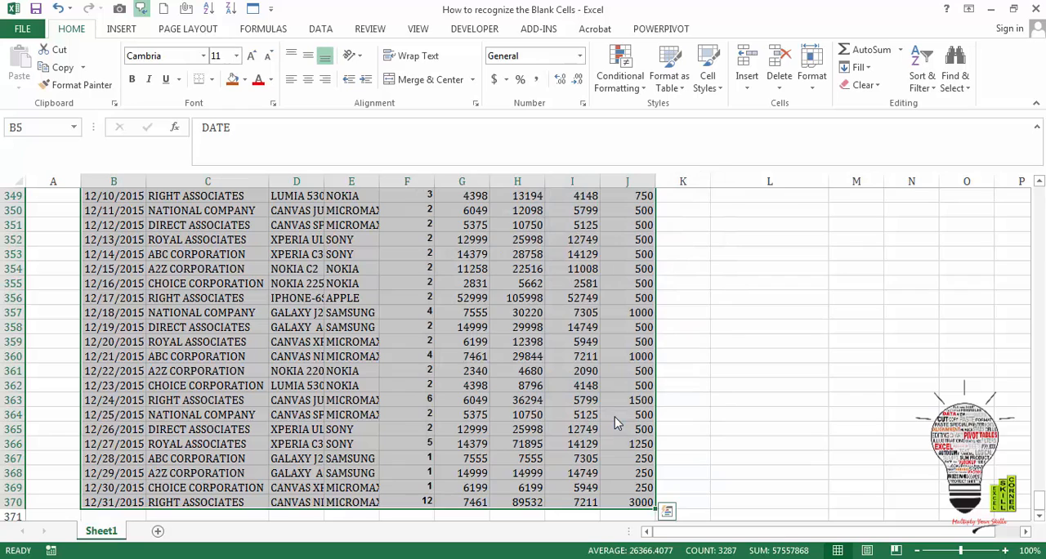
# - Return to the header row of the table and inspect the highlighted blank RATE cell in row 16
pyautogui.click(494, 369)
pyautogui.hotkey('ctrl', 'Up')
pyautogui.press('Right')
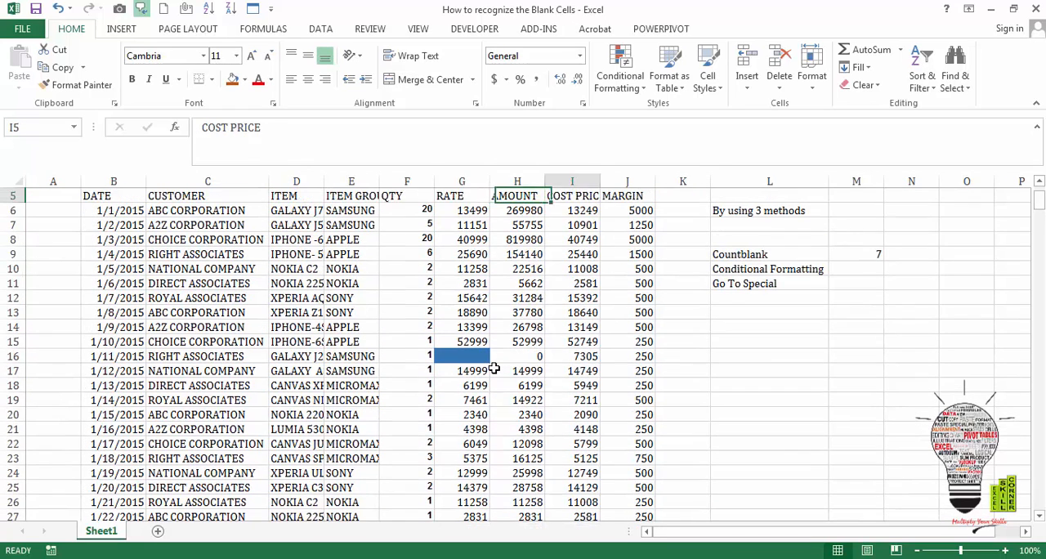
pyautogui.press('Right')
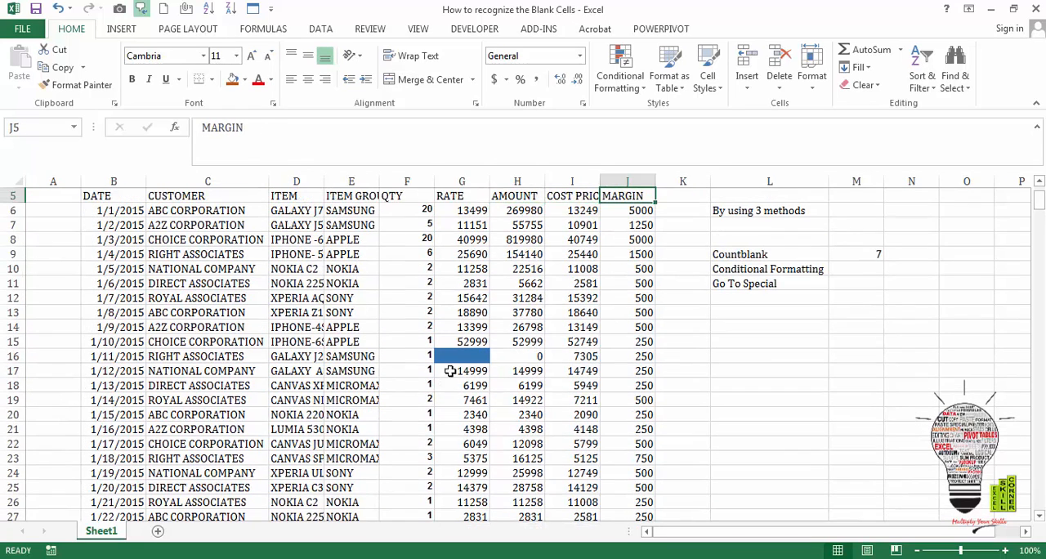
pyautogui.click(462, 354)
pyautogui.press('Up')
pyautogui.press('Up')
pyautogui.press('Up')
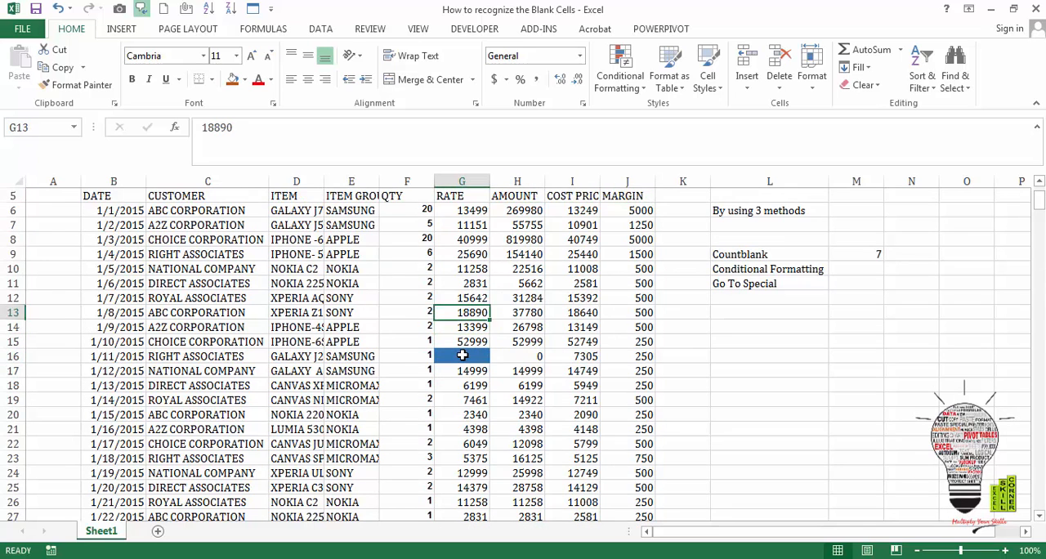
# - Turn on filtering for the table range B5:J370
pyautogui.hotkey('ctrl', 'Up')
pyautogui.press('Right')
pyautogui.press('Right')
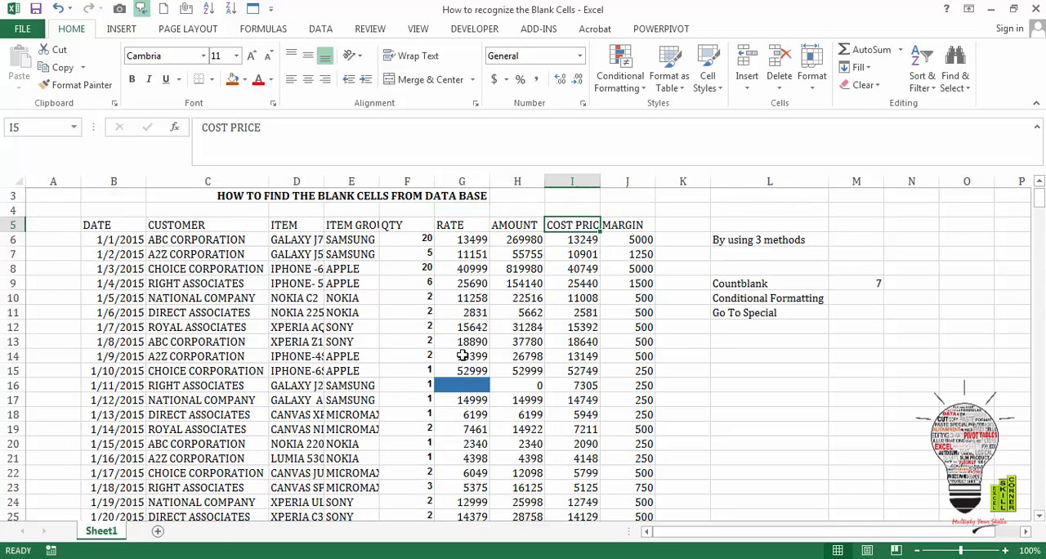
pyautogui.press('Right')
pyautogui.hotkey('ctrl', 'shift', 'Left')
pyautogui.hotkey('ctrl', 'shift', 'Down')
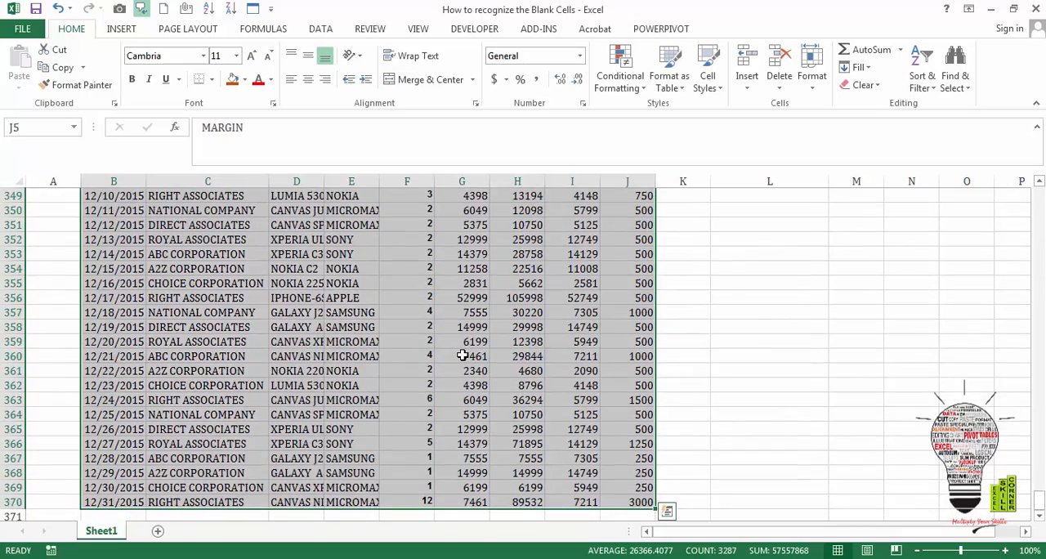
pyautogui.hotkey('ctrl', 'BackSpace')
pyautogui.press('Up')
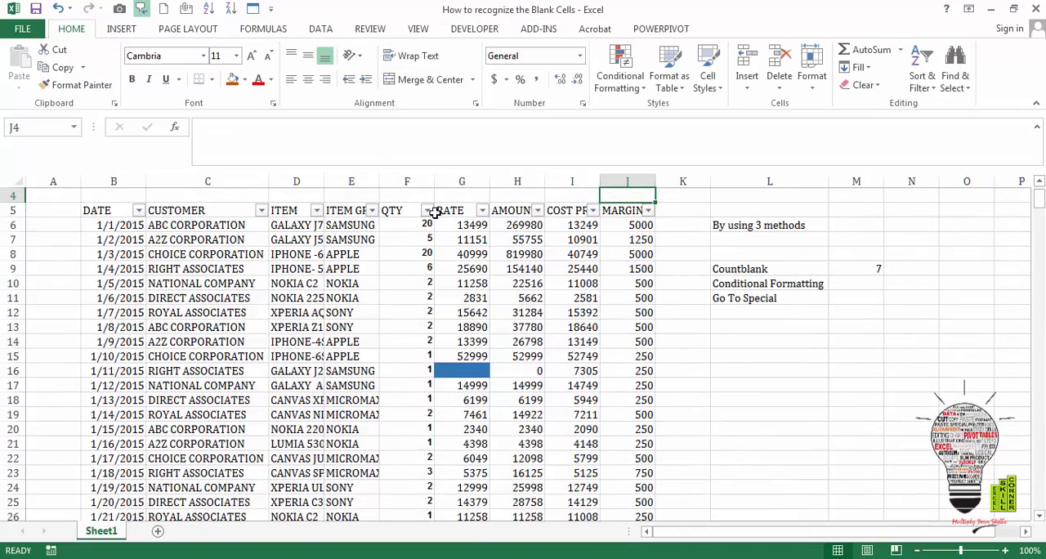
# - Compare the filter options of the RATE, QTY and ITEM columns to see where Filter by Color is available
pyautogui.click(481, 211)
pyautogui.moveTo(408, 304)
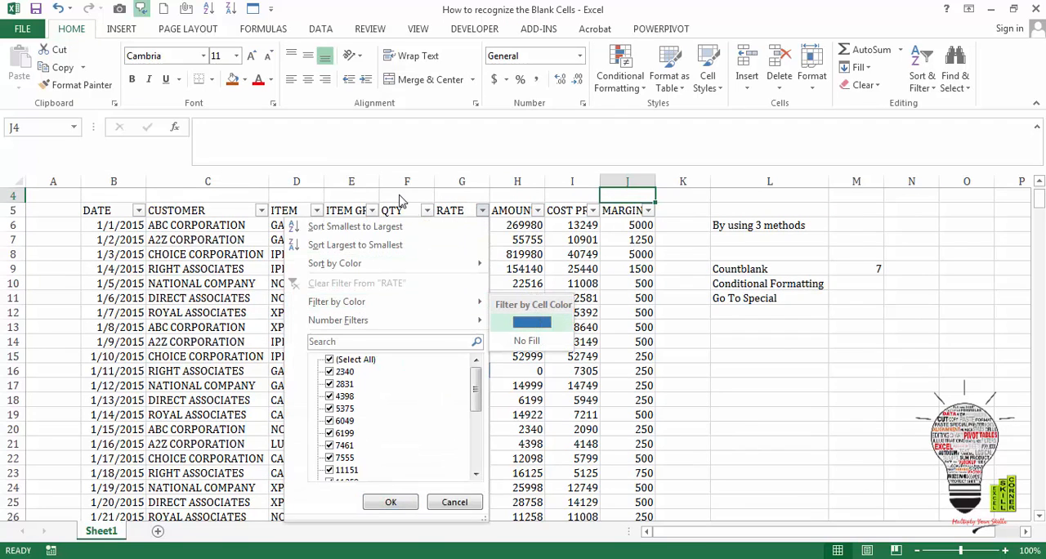
pyautogui.click(425, 212)
pyautogui.click(426, 212)
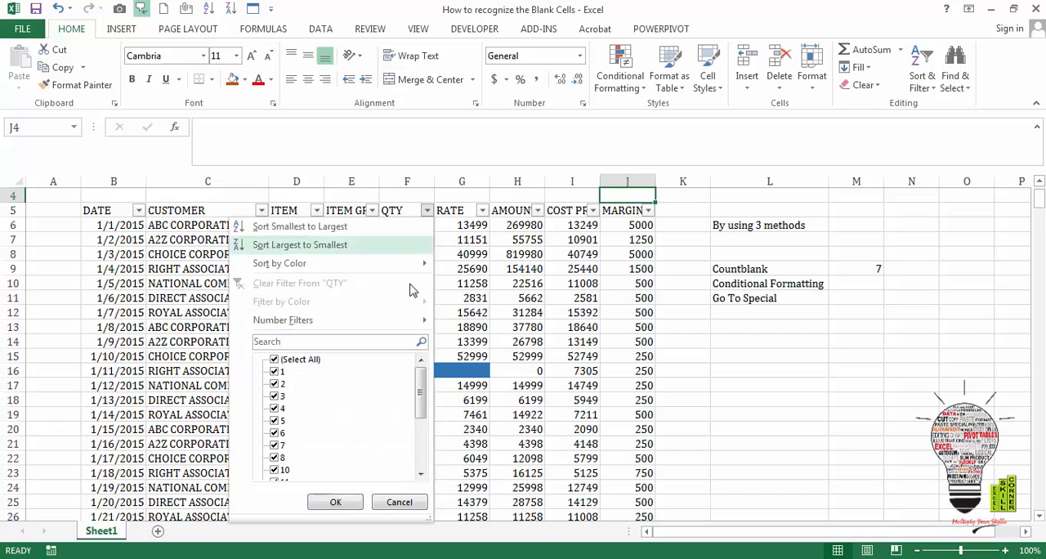
pyautogui.click(316, 213)
pyautogui.click(316, 213)
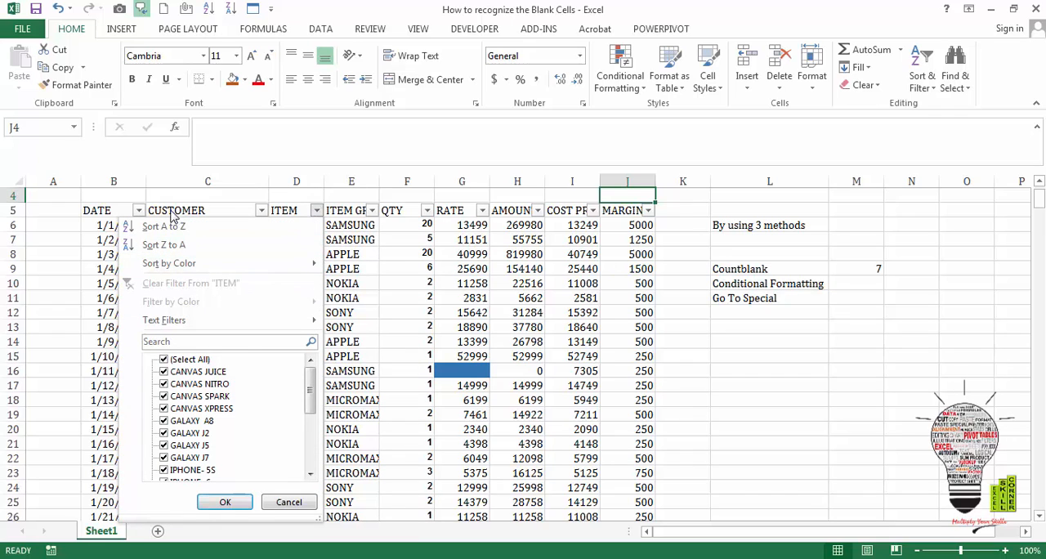
pyautogui.click(488, 212)
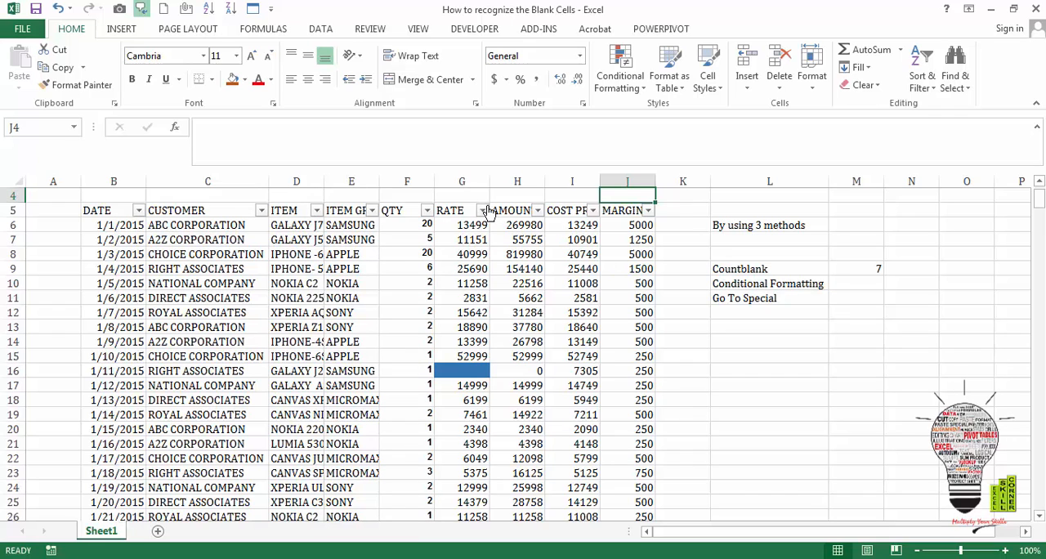
# - Filter the RATE column by the blue cell color
pyautogui.click(482, 211)
pyautogui.moveTo(452, 309)
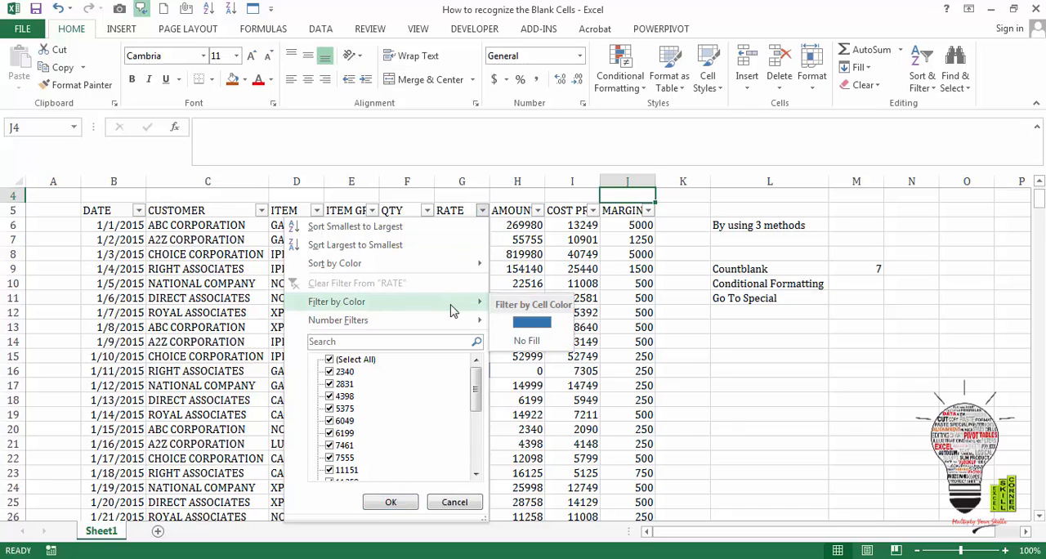
pyautogui.click(533, 323)
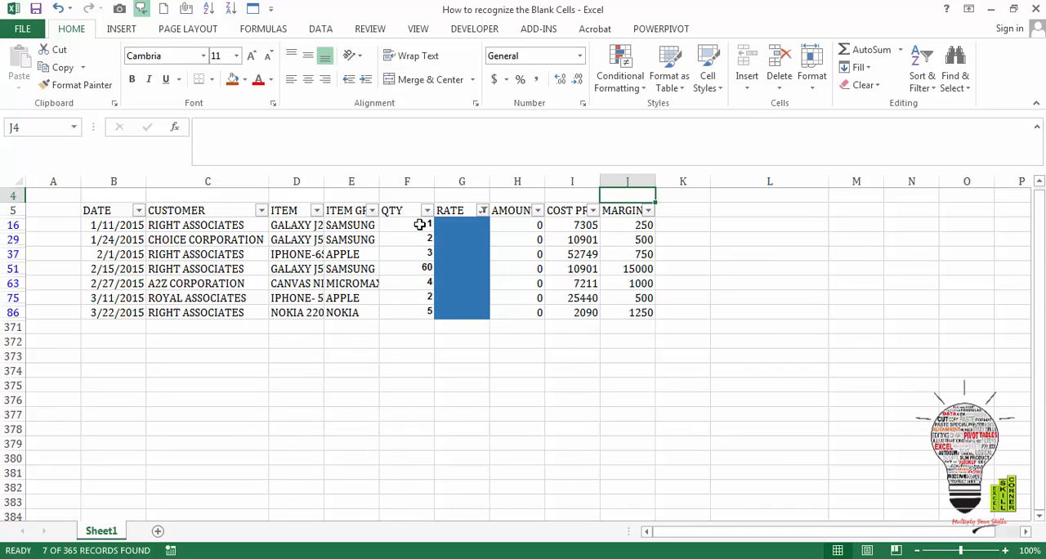
# - Select the QTY values of the filtered rows and look over the records with a missing rate
pyautogui.moveTo(419, 224); pyautogui.dragTo(428, 308)
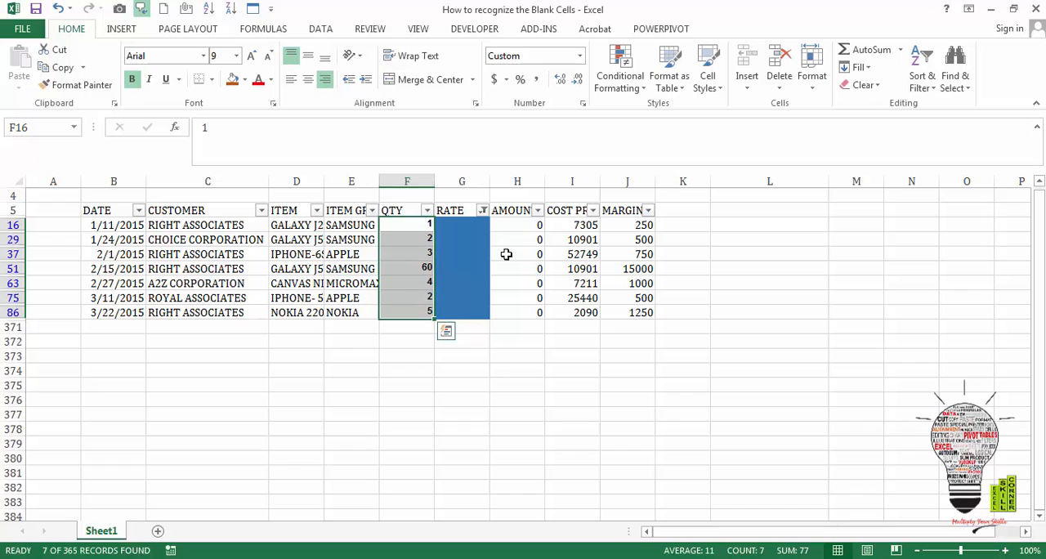
pyautogui.click(621, 267)
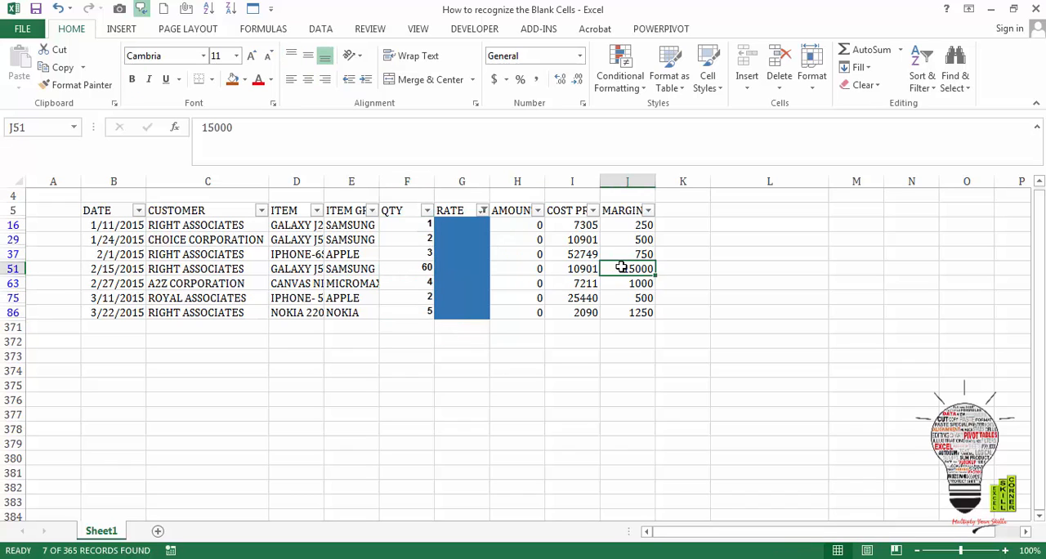
pyautogui.press('Up')
pyautogui.press('Up')
pyautogui.press('Up')
pyautogui.press('Up')
pyautogui.press('Up')
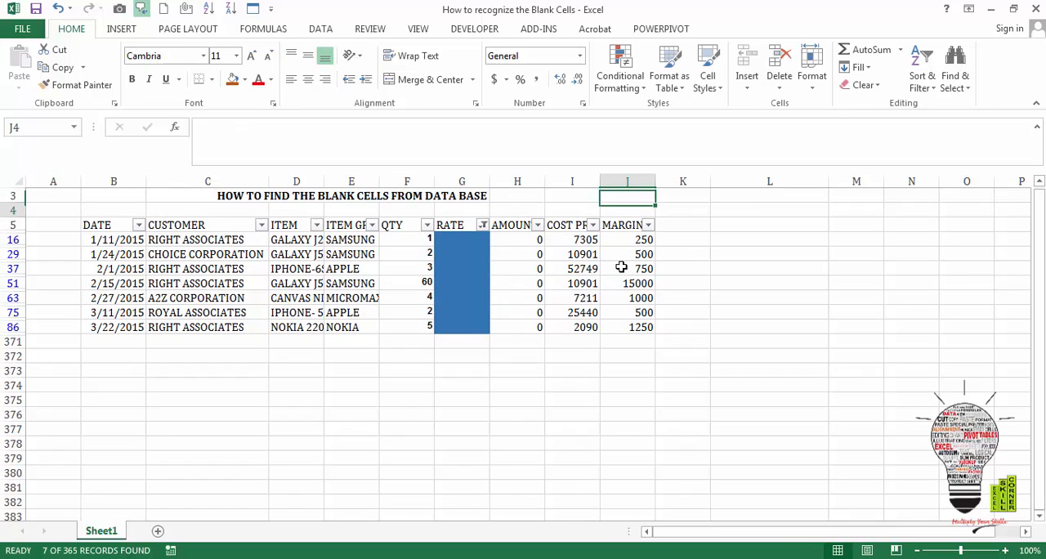
pyautogui.press('Down')
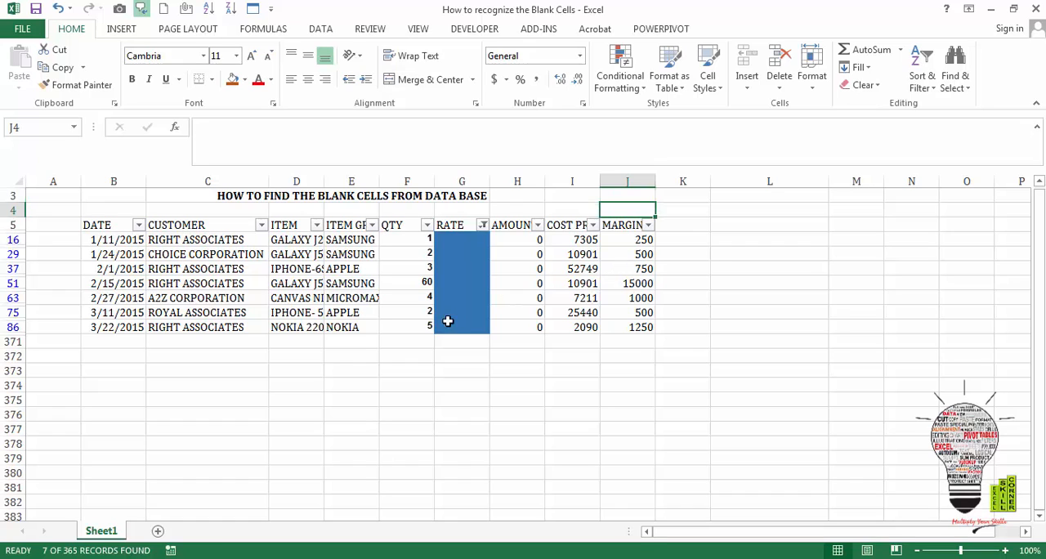
# - Enter 20 as the rate in the first filtered blank cell, G16
pyautogui.click(460, 239)
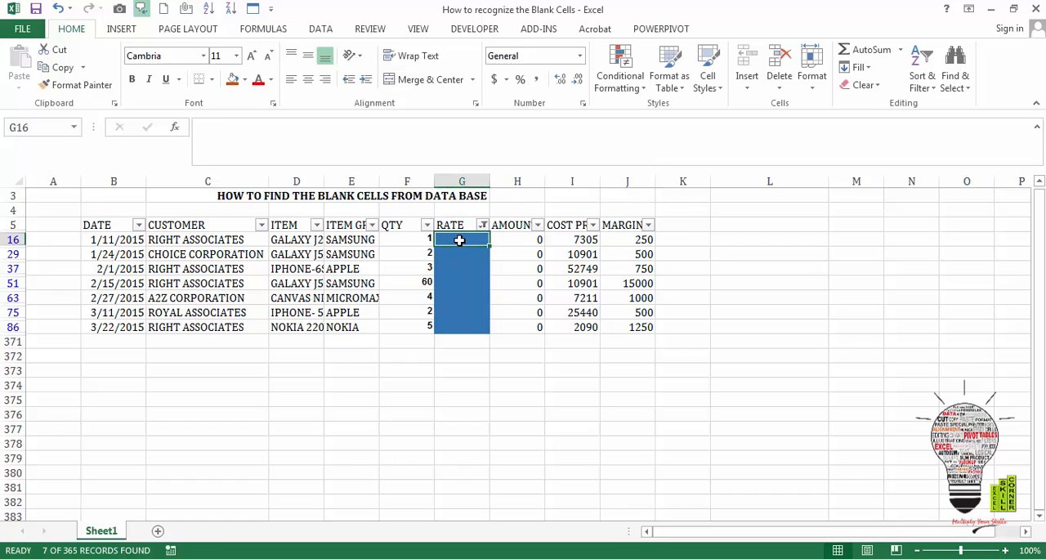
pyautogui.write('20')
pyautogui.press('Return')
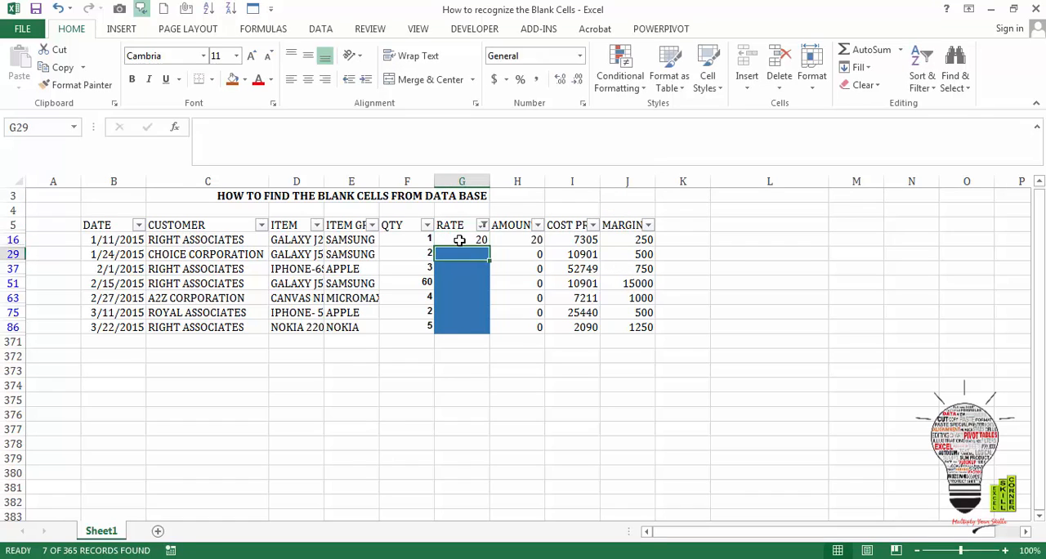
pyautogui.hotkey('shift', 'Return')
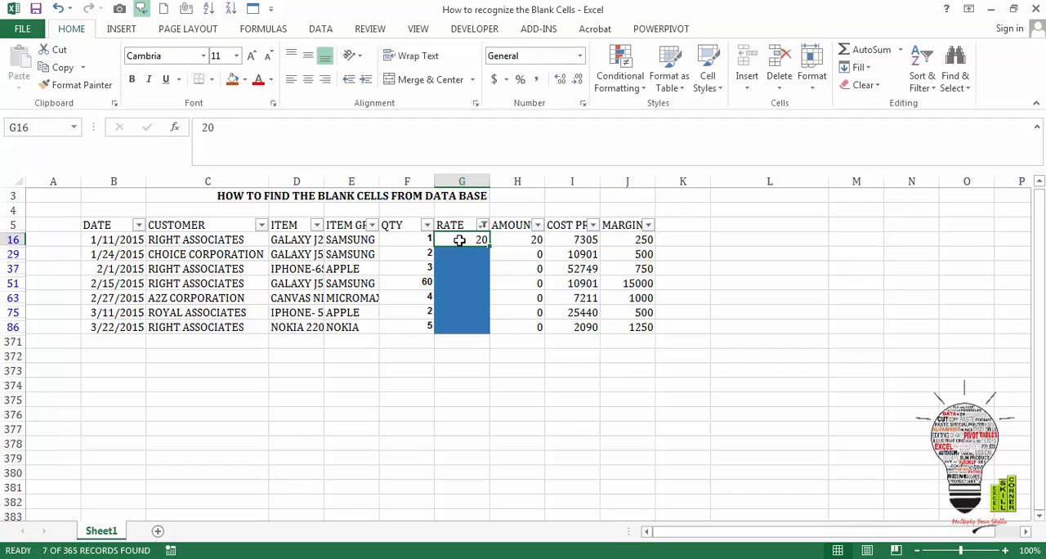
# - Remove the filter from the table and check the COUNTBLANK formula cell M9
pyautogui.press('Right')
pyautogui.press('Right')
pyautogui.press('Right')
pyautogui.press('Right')
pyautogui.press('Up')
pyautogui.press('Up')
pyautogui.press('Up')
pyautogui.press('Up')
pyautogui.press('Up')
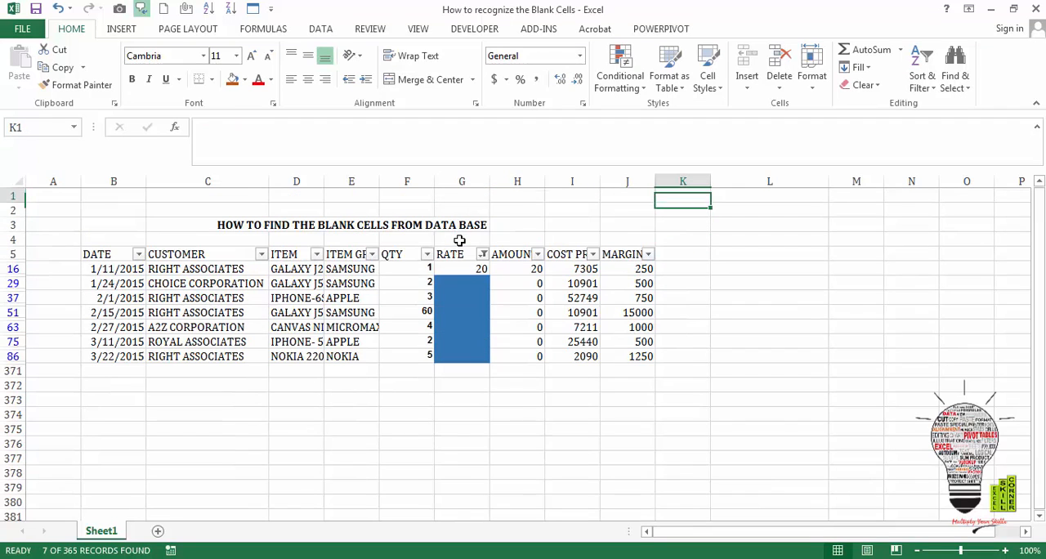
pyautogui.hotkey('alt', 'd')
pyautogui.press('f')
pyautogui.press('f')
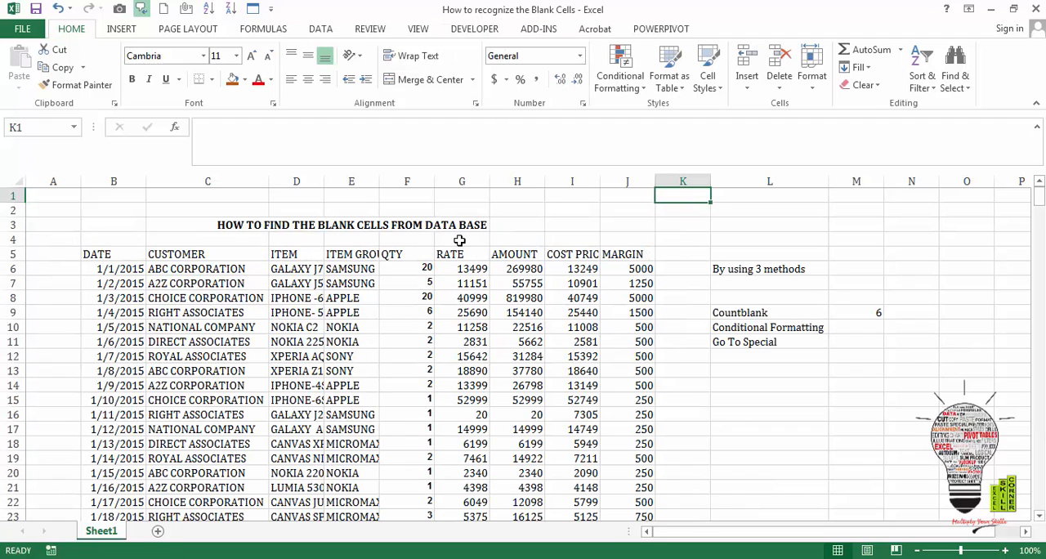
pyautogui.click(859, 312)
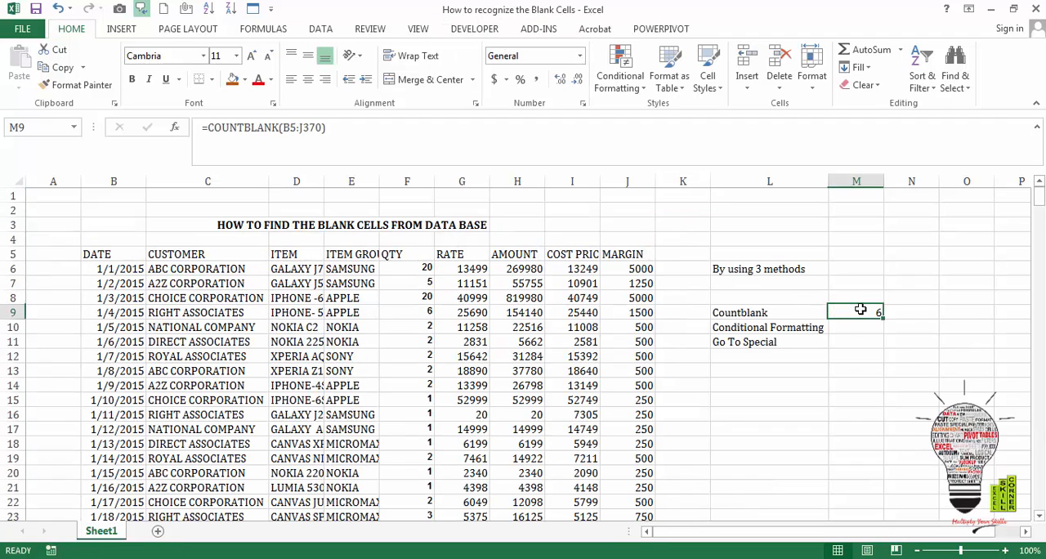
# - Select all blank cells within the table range B5:J370 using Go To Special with the Blanks option
pyautogui.click(780, 341)
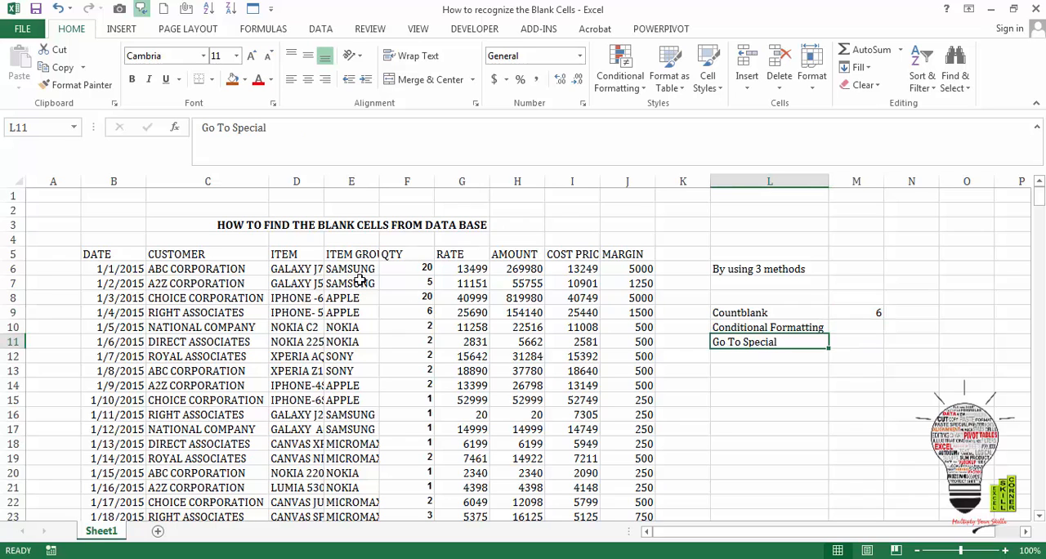
pyautogui.click(96, 253)
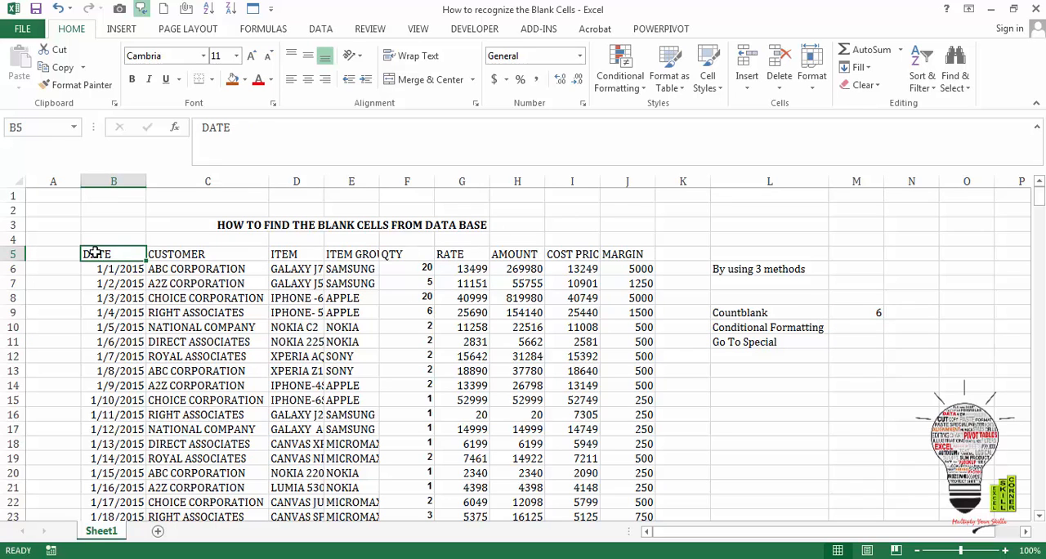
pyautogui.hotkey('ctrl', 'shift', 'Right')
pyautogui.hotkey('ctrl', 'shift', 'Down')
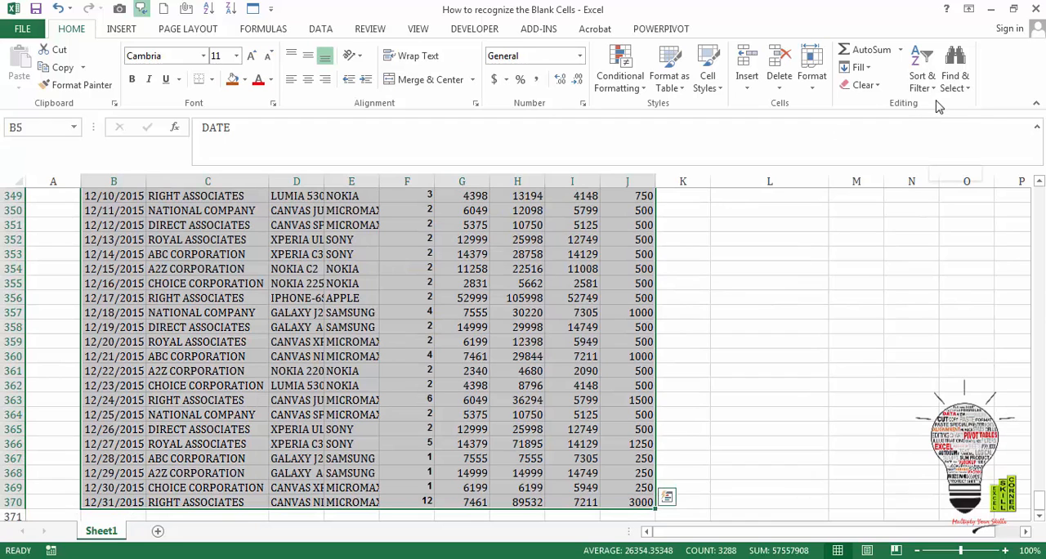
pyautogui.click(965, 88)
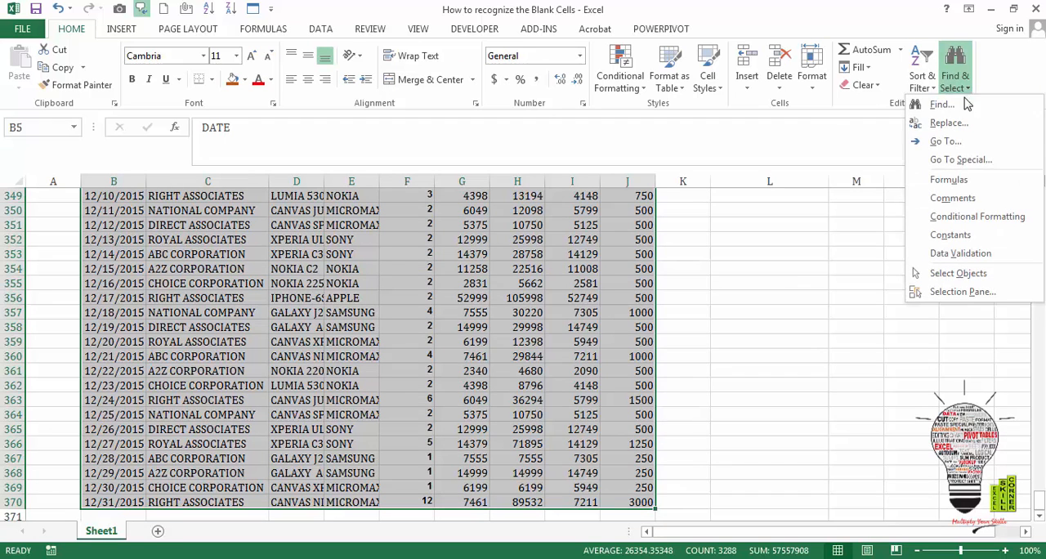
pyautogui.click(960, 160)
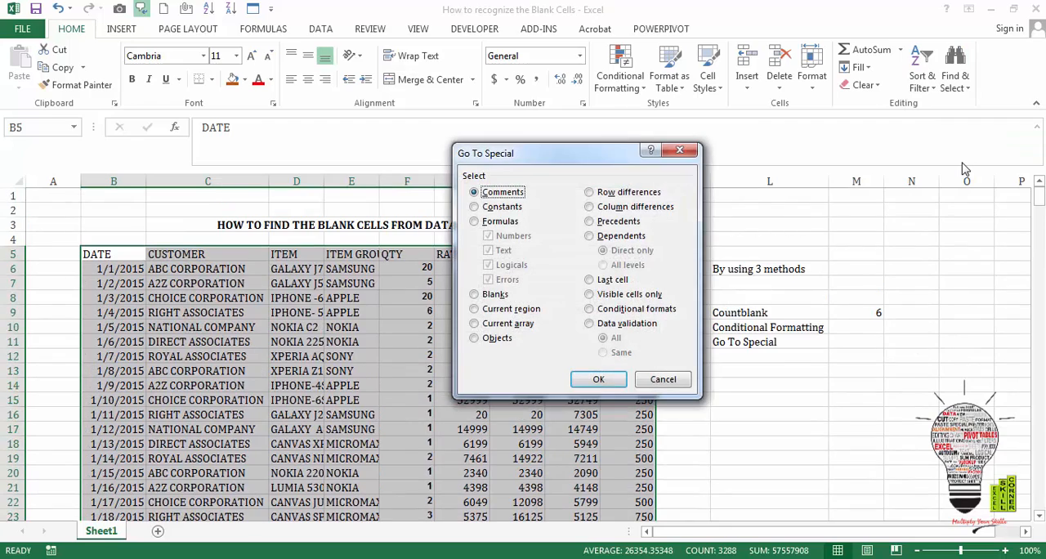
pyautogui.click(475, 294)
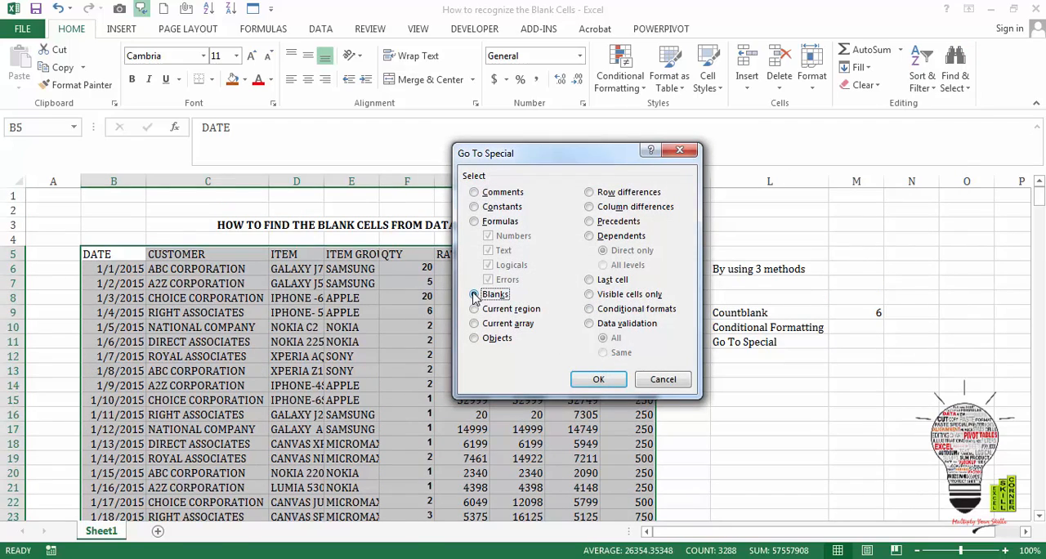
pyautogui.click(598, 379)
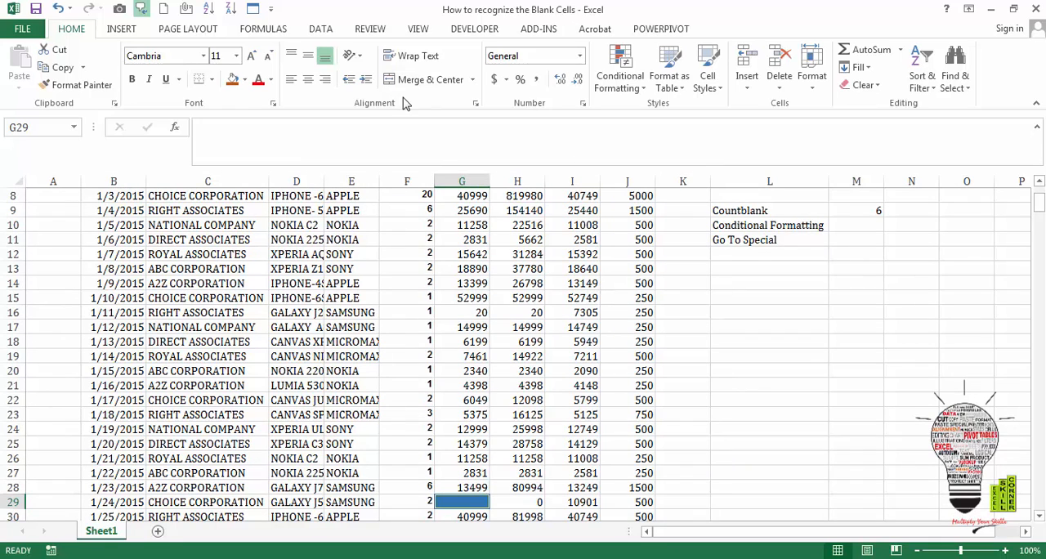
# - Clear the conditional formatting rules from the selected blank cells and fill them with orange
pyautogui.click(643, 87)
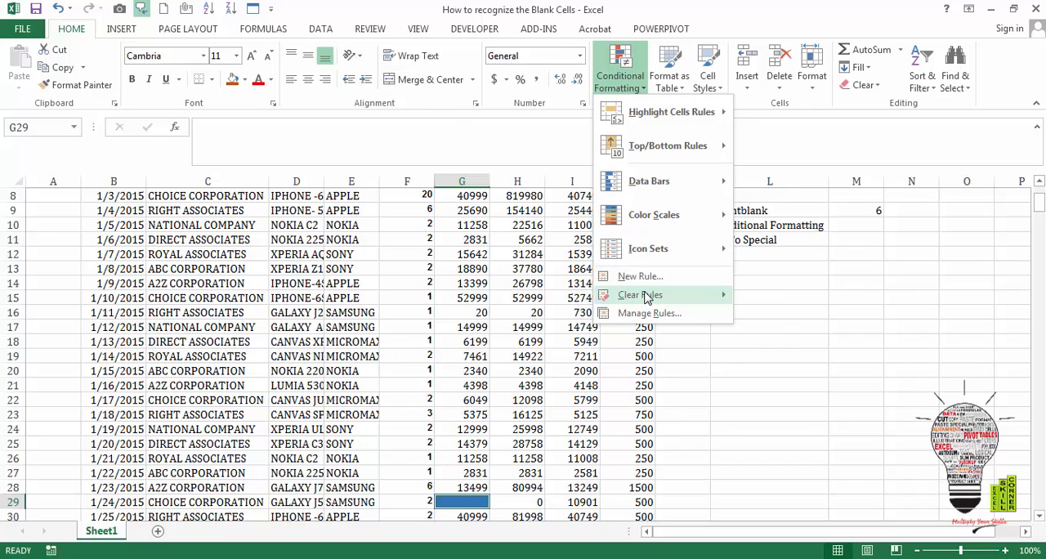
pyautogui.moveTo(646, 297)
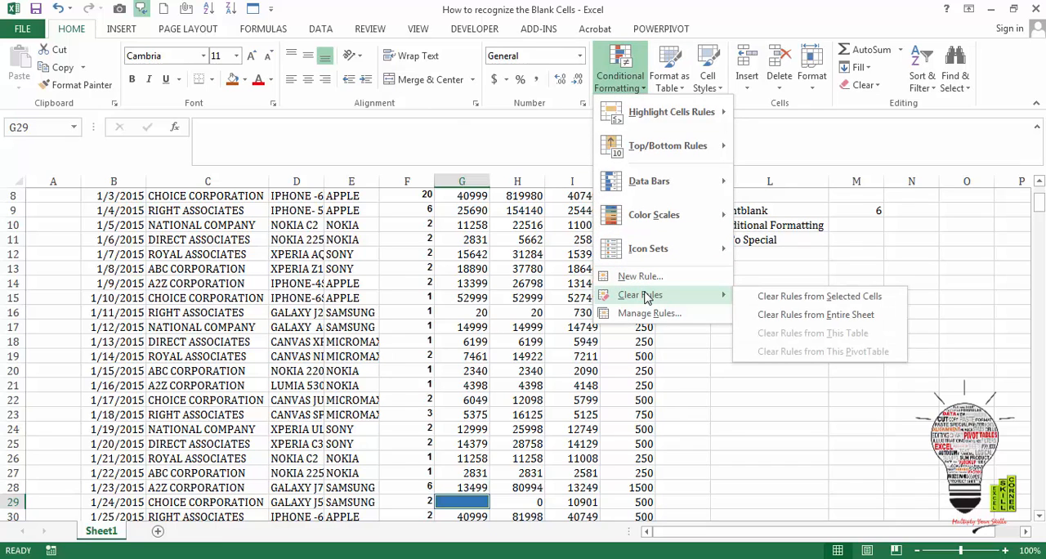
pyautogui.click(812, 302)
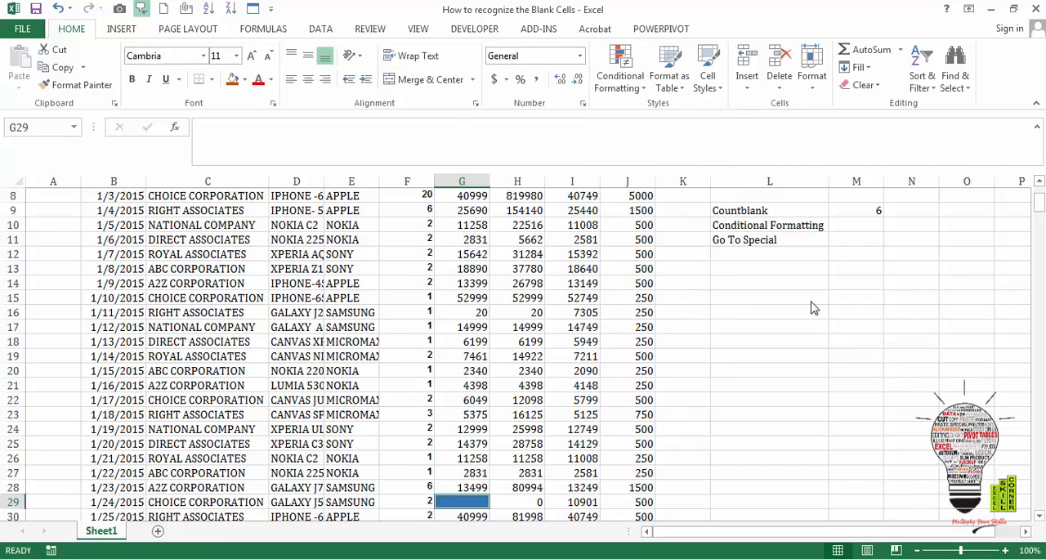
pyautogui.click(234, 81)
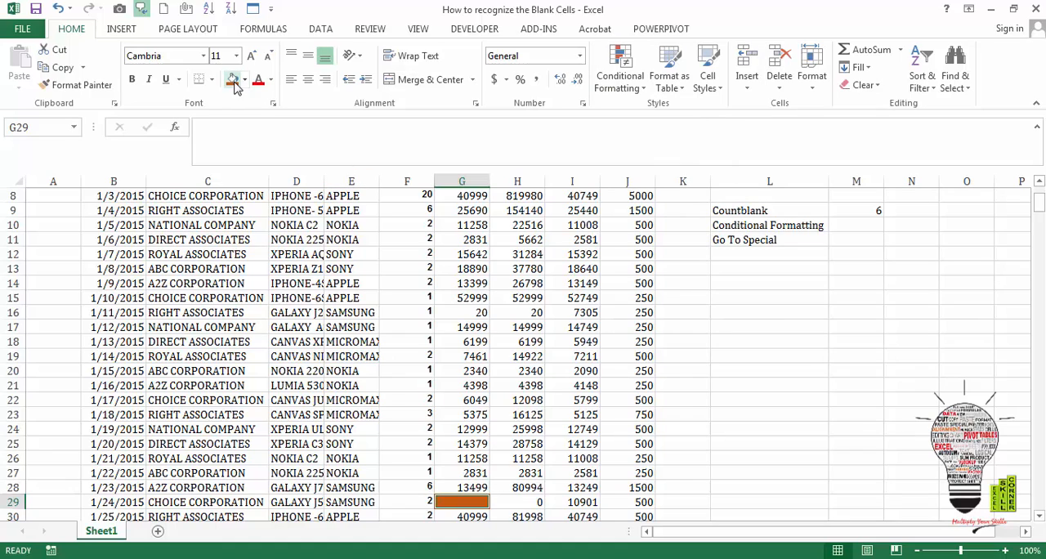
# - Go down the table rows to inspect the orange-filled blank cells in the RATE column
pyautogui.click(637, 507)
pyautogui.press('Down')
pyautogui.press('Down')
pyautogui.press('Down')
pyautogui.press('Down')
pyautogui.press('Down')
pyautogui.press('Down')
pyautogui.press('Down')
pyautogui.press('Down')
pyautogui.press('Down')
pyautogui.press('Down')
pyautogui.press('Down')
pyautogui.press('Down')
pyautogui.press('Down')
pyautogui.press('Down')
pyautogui.press('Down')
pyautogui.press('Down')
pyautogui.press('Down')
pyautogui.press('Down')
pyautogui.press('Down')
pyautogui.press('Down')
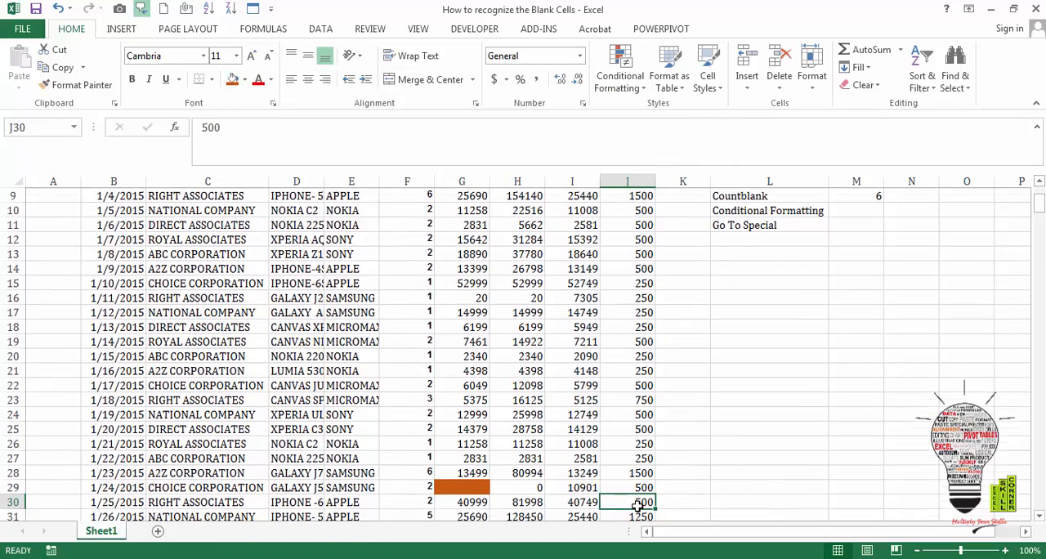
pyautogui.press('Down')
pyautogui.press('Down')
pyautogui.press('Down')
pyautogui.press('Down')
pyautogui.press('Down')
pyautogui.press('Down')
pyautogui.press('Down')
pyautogui.press('Down')
pyautogui.press('Down')
pyautogui.press('Down')
pyautogui.press('Down')
pyautogui.press('Down')
pyautogui.press('Down')
pyautogui.press('Down')
pyautogui.press('Down')
pyautogui.press('Down')
pyautogui.press('Down')
pyautogui.press('Down')
pyautogui.press('Down')
pyautogui.press('Down')
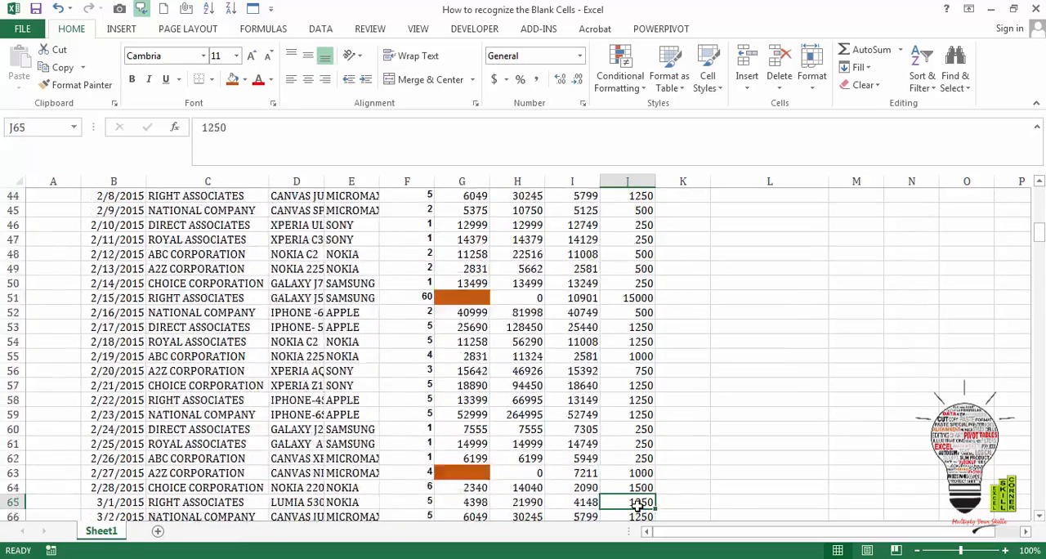
# - Enter a rate of 54 in the orange-filled blank cell G75 of the RATE column
pyautogui.press('Up')
pyautogui.press('Up')
pyautogui.press('Up')
pyautogui.press('Up')
pyautogui.press('Up')
pyautogui.press('Up')
pyautogui.press('Up')
pyautogui.press('Up')
pyautogui.press('Up')
pyautogui.press('Up')
pyautogui.press('Up')
pyautogui.press('Up')
pyautogui.press('Up')
pyautogui.press('Up')
pyautogui.press('Up')
pyautogui.press('Up')
pyautogui.press('Up')
pyautogui.press('Up')
pyautogui.press('Up')
pyautogui.press('Up')
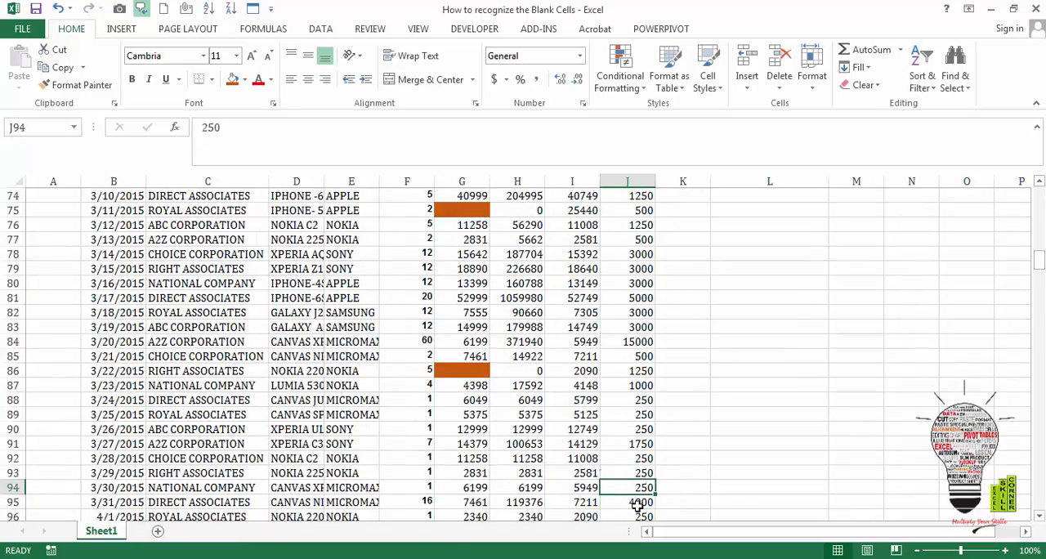
pyautogui.press('Left')
pyautogui.press('Down')
pyautogui.press('Down')
pyautogui.press('Down')
pyautogui.press('Down')
pyautogui.press('Down')
pyautogui.press('Down')
pyautogui.press('Down')
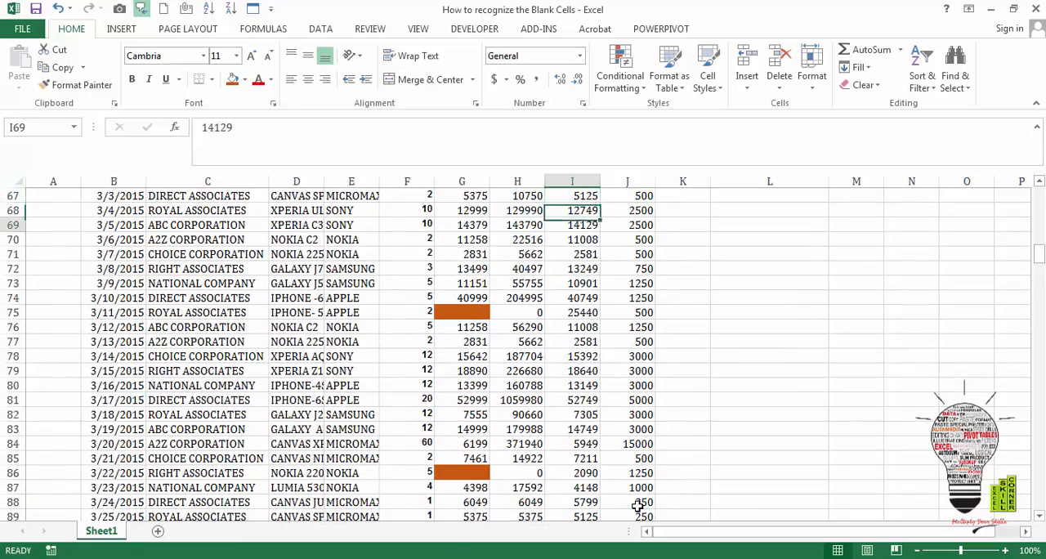
pyautogui.press('Left')
pyautogui.press('Left')
pyautogui.press('Down')
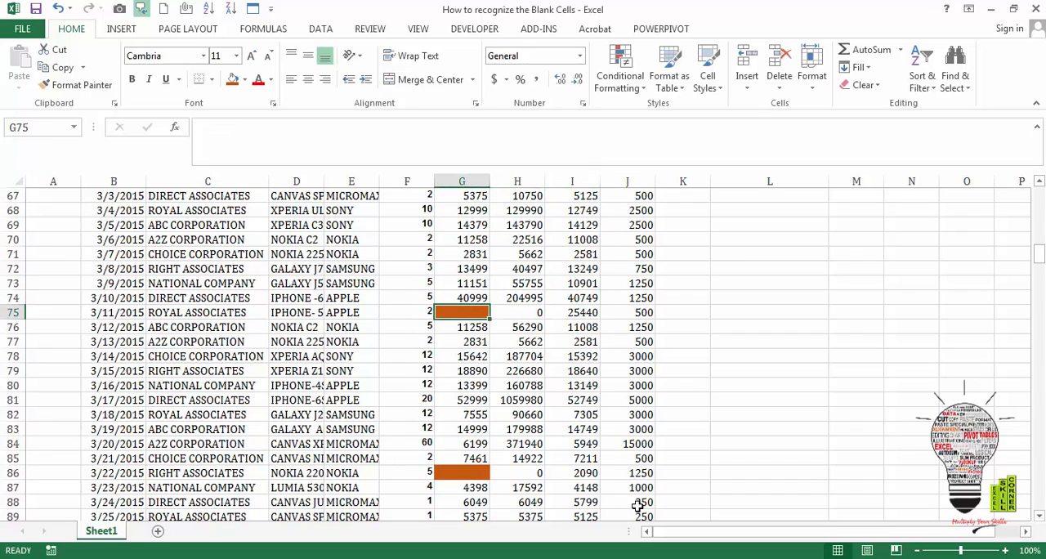
pyautogui.write('54')
pyautogui.press('Return')
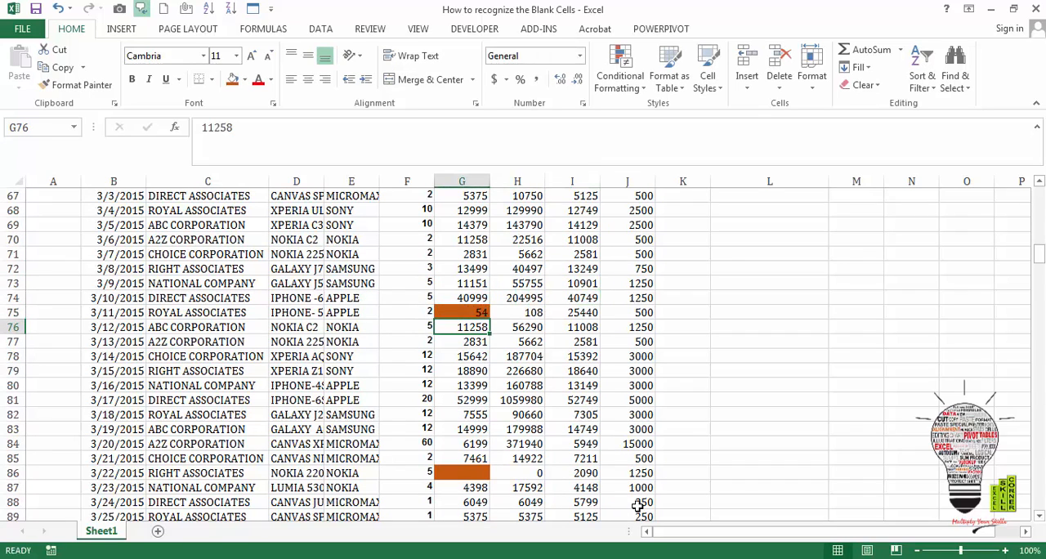
# - Review the filled-in cell G75 and go back up the RATE column to cell G1, examining the remaining orange cells and the Countblank result
pyautogui.press('Up')
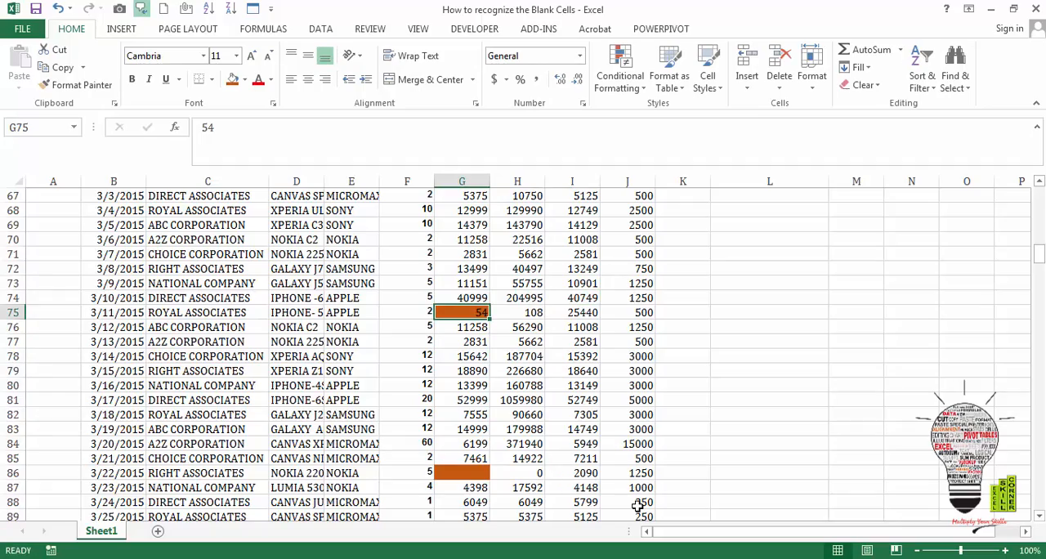
pyautogui.press('Up')
pyautogui.press('Up')
pyautogui.press('Up')
pyautogui.press('Up')
pyautogui.press('Up')
pyautogui.press('Up')
pyautogui.press('Up')
pyautogui.press('Up')
pyautogui.press('Up')
pyautogui.press('Up')
pyautogui.press('Up')
pyautogui.press('Up')
pyautogui.press('Up')
pyautogui.press('Up')
pyautogui.press('Up')
pyautogui.press('Up')
pyautogui.press('Up')
pyautogui.press('Up')
pyautogui.press('Up')
pyautogui.press('Up')
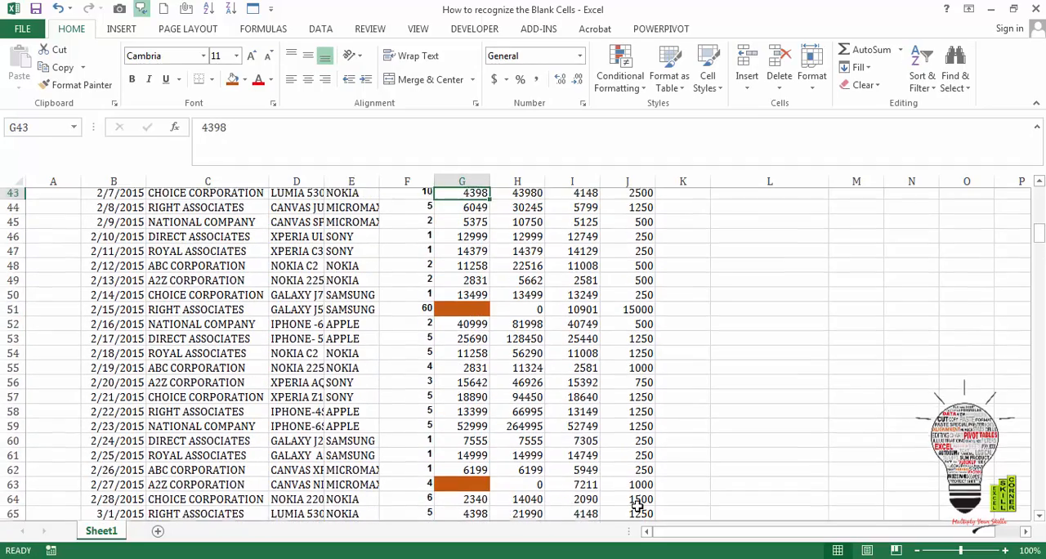
pyautogui.press('Up')
pyautogui.press('Up')
pyautogui.press('Up')
pyautogui.press('Up')
pyautogui.press('Up')
pyautogui.press('Up')
pyautogui.press('Up')
pyautogui.press('Up')
pyautogui.press('Up')
pyautogui.press('Up')
pyautogui.press('Up')
pyautogui.press('Up')
pyautogui.press('Up')
pyautogui.press('Up')
pyautogui.press('Up')
pyautogui.press('Up')
pyautogui.press('Up')
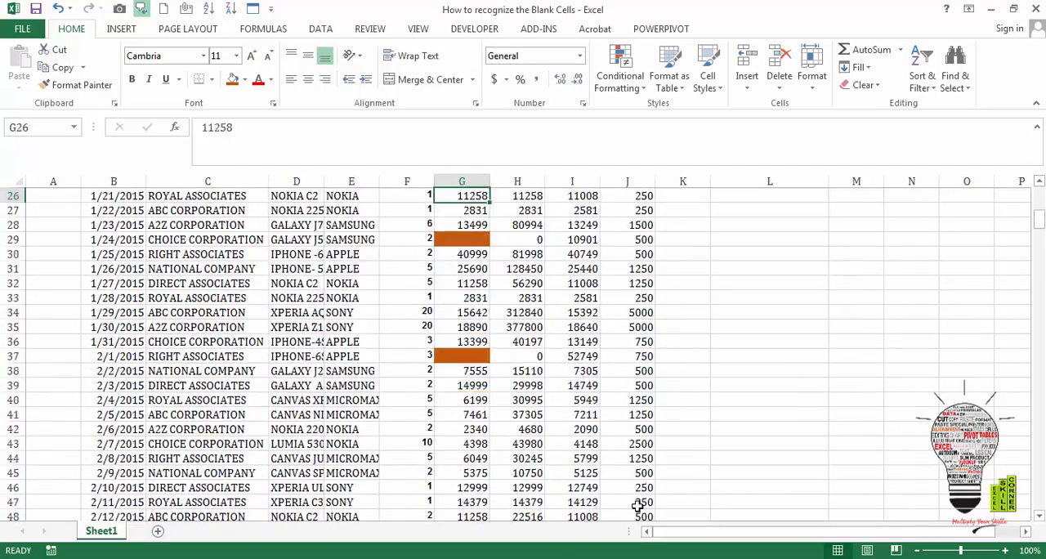
pyautogui.press('Up')
pyautogui.press('Up')
pyautogui.press('Up')
pyautogui.press('Up')
pyautogui.press('Up')
pyautogui.press('Up')
pyautogui.press('Up')
pyautogui.press('Up')
pyautogui.press('Up')
pyautogui.press('Up')
pyautogui.press('Up')
pyautogui.press('Up')
pyautogui.press('Up')
pyautogui.press('Up')
pyautogui.press('Up')
pyautogui.press('Up')
pyautogui.press('Up')
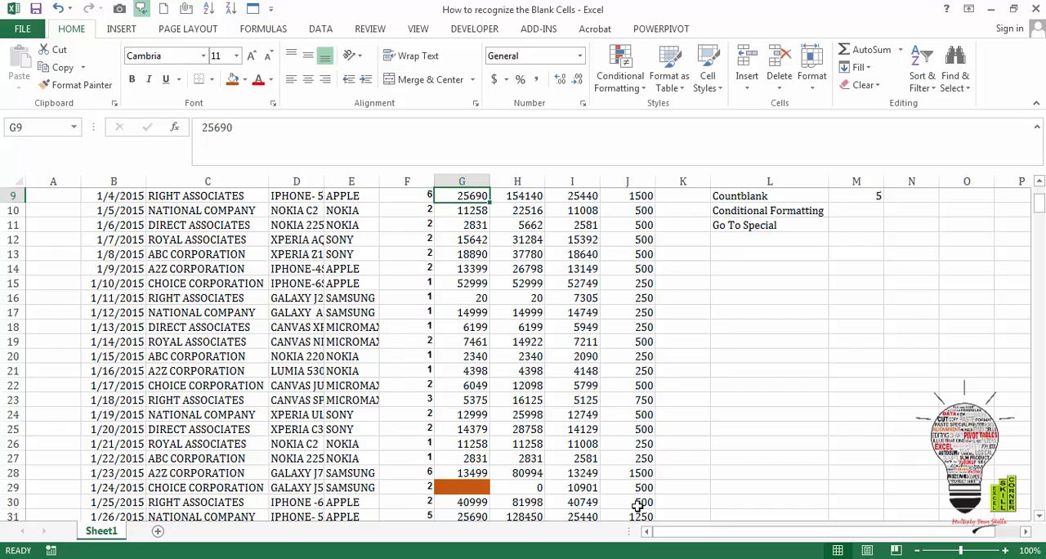
pyautogui.press('Up')
pyautogui.press('Up')
pyautogui.press('Up')
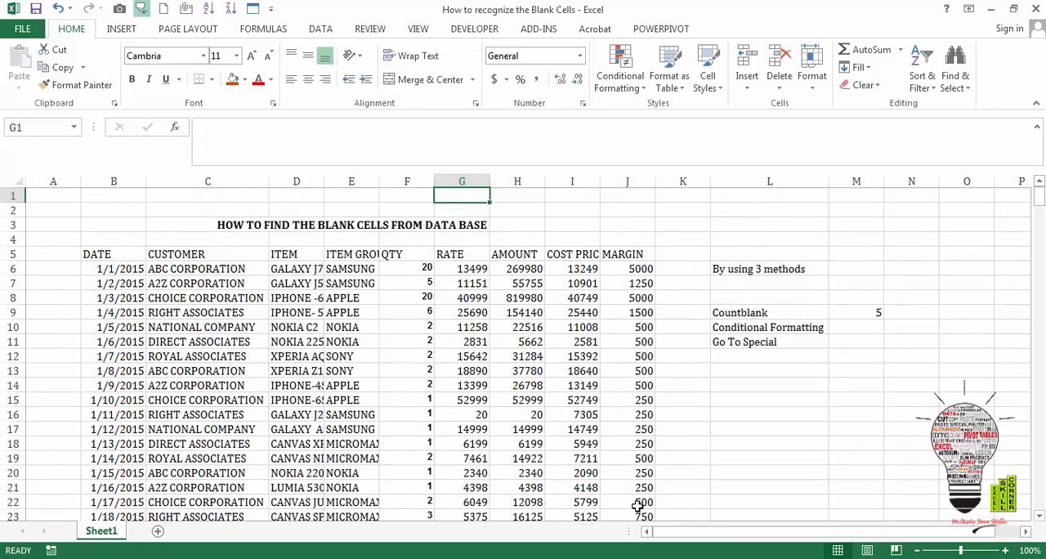